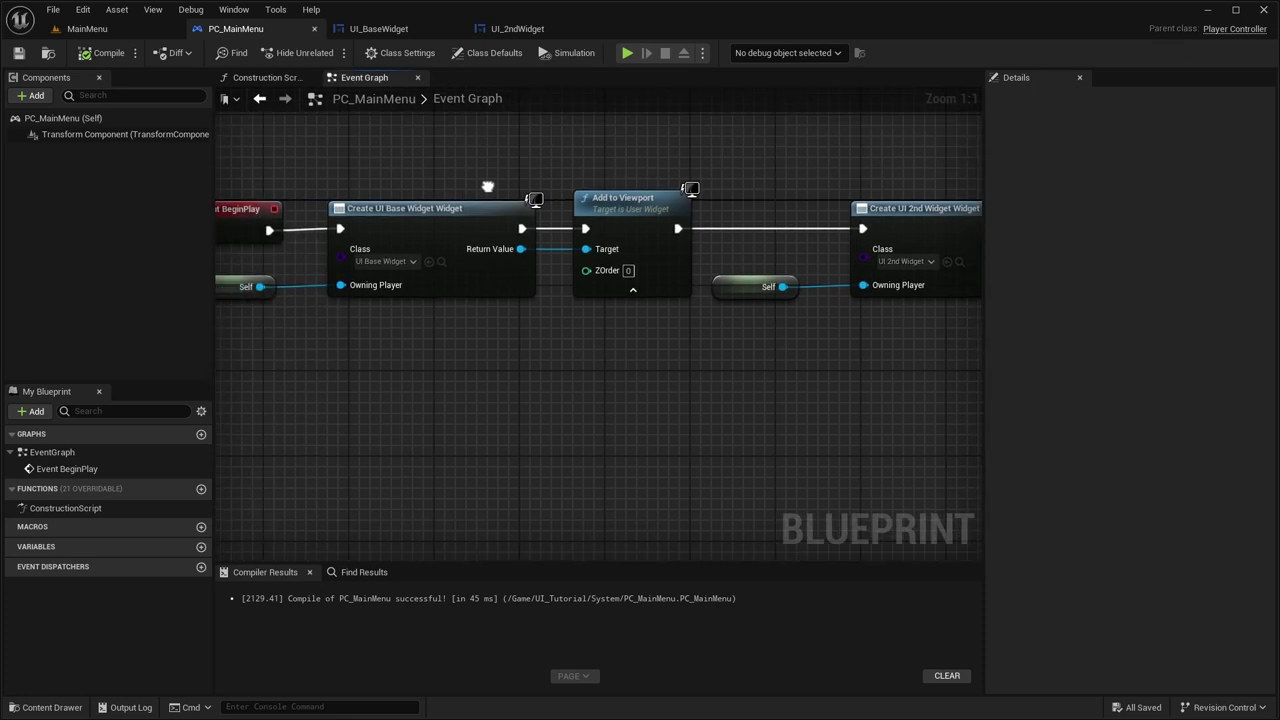
# Review the widget creation chain in the PC_MainMenu event graph and play-test the MainMenu level, ending the session when finished
pyautogui.moveTo(506, 304); pyautogui.dragTo(157, 280, button='right')
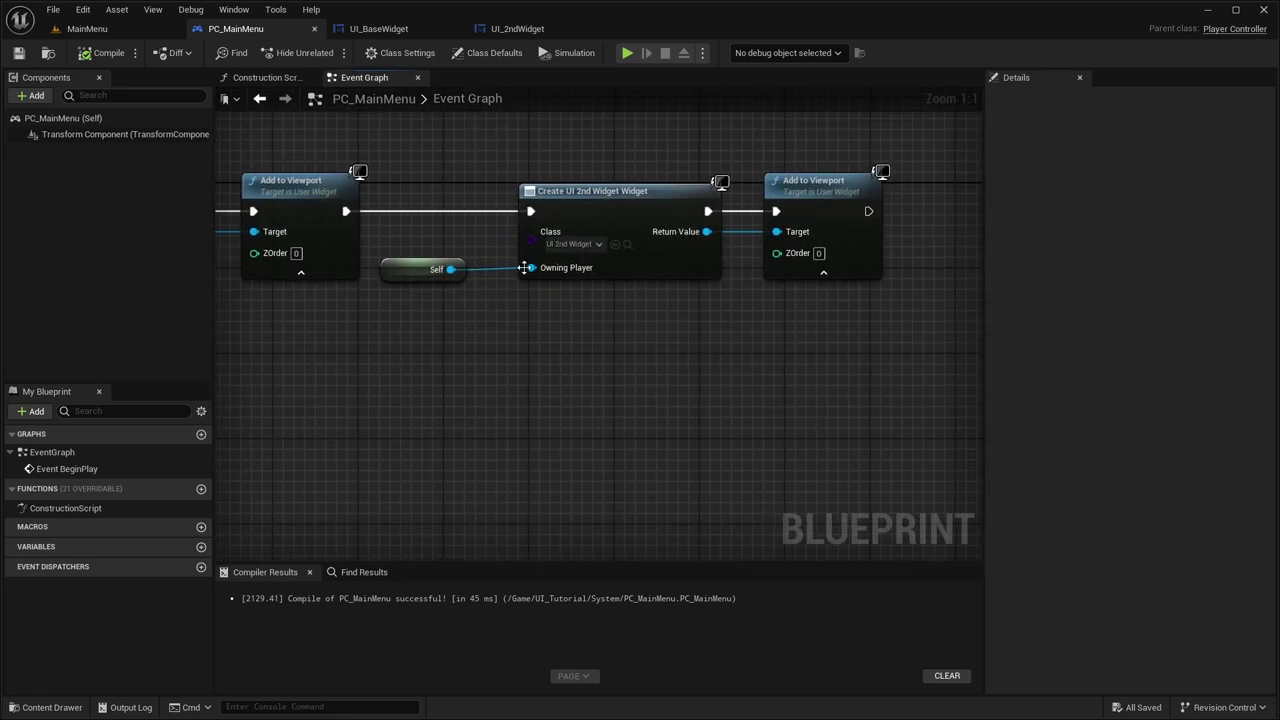
pyautogui.moveTo(716, 310); pyautogui.dragTo(940, 295, button='right')
pyautogui.moveTo(634, 280); pyautogui.dragTo(754, 290, button='right')
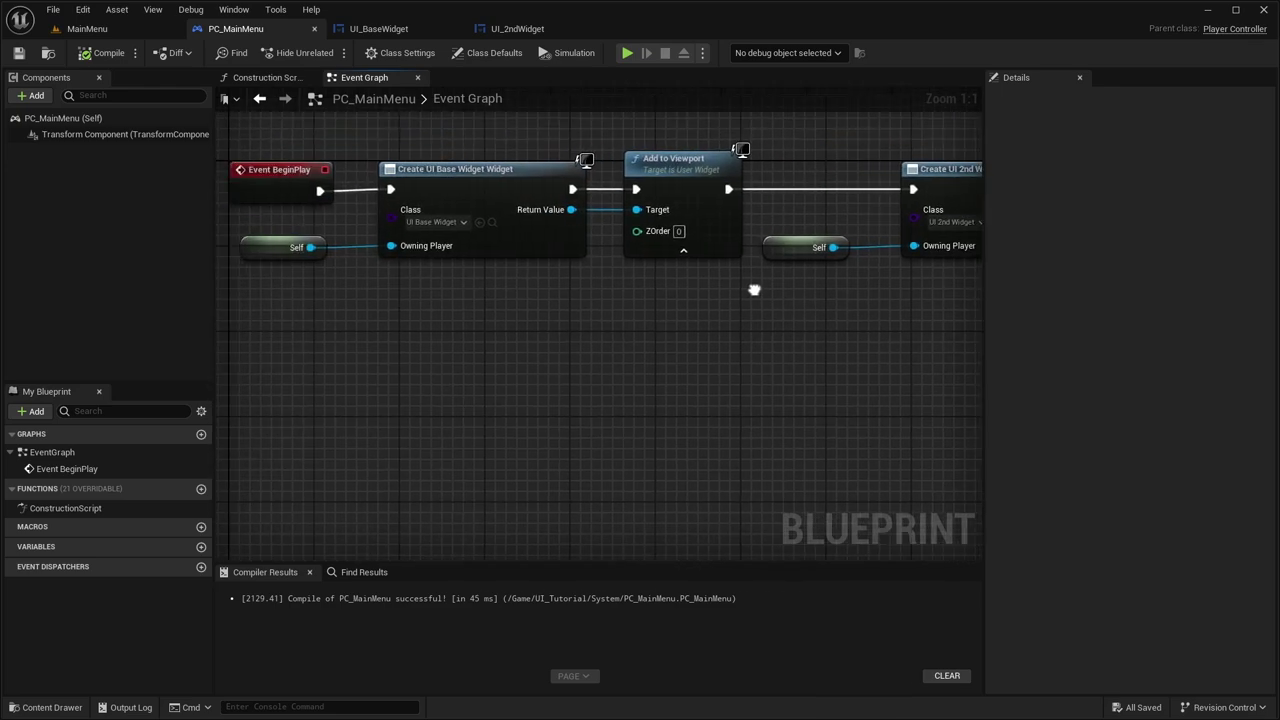
pyautogui.click(85, 27)
pyautogui.click(326, 52)
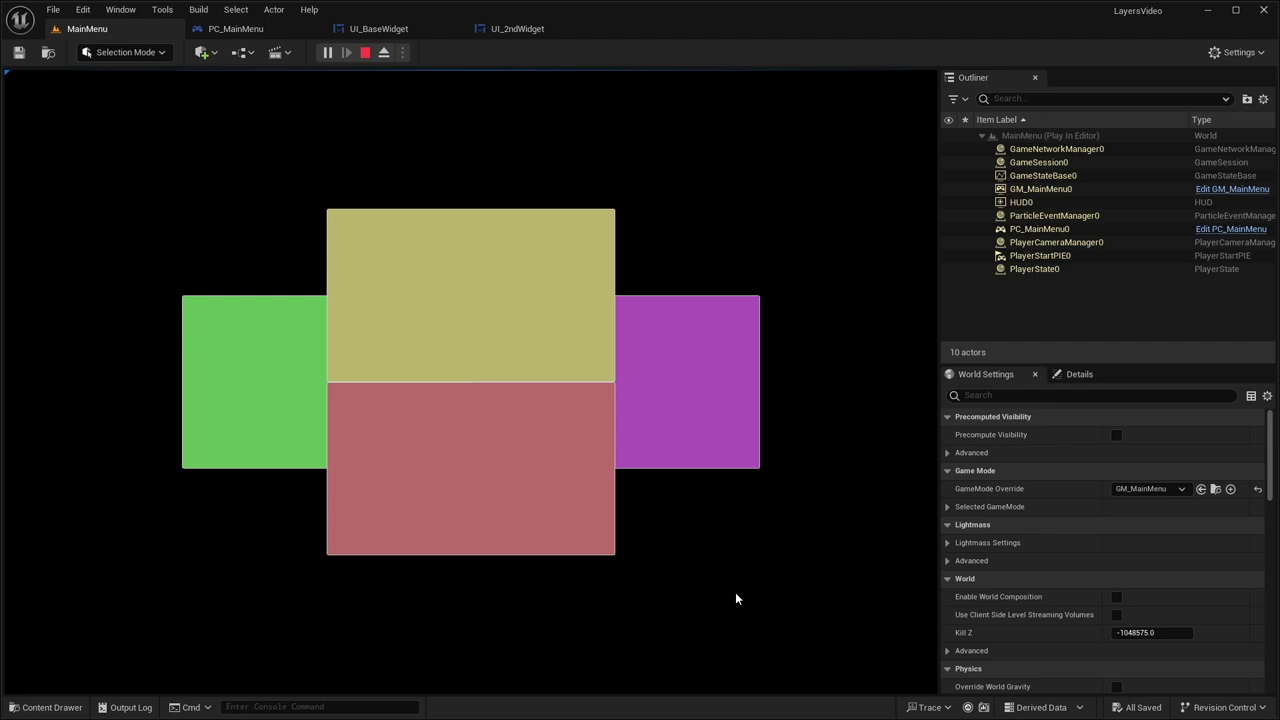
pyautogui.click(365, 52)
# In the PC_MainMenu event graph, disconnect the first Add to Viewport node from the Create UI 2nd Widget node
pyautogui.click(245, 29)
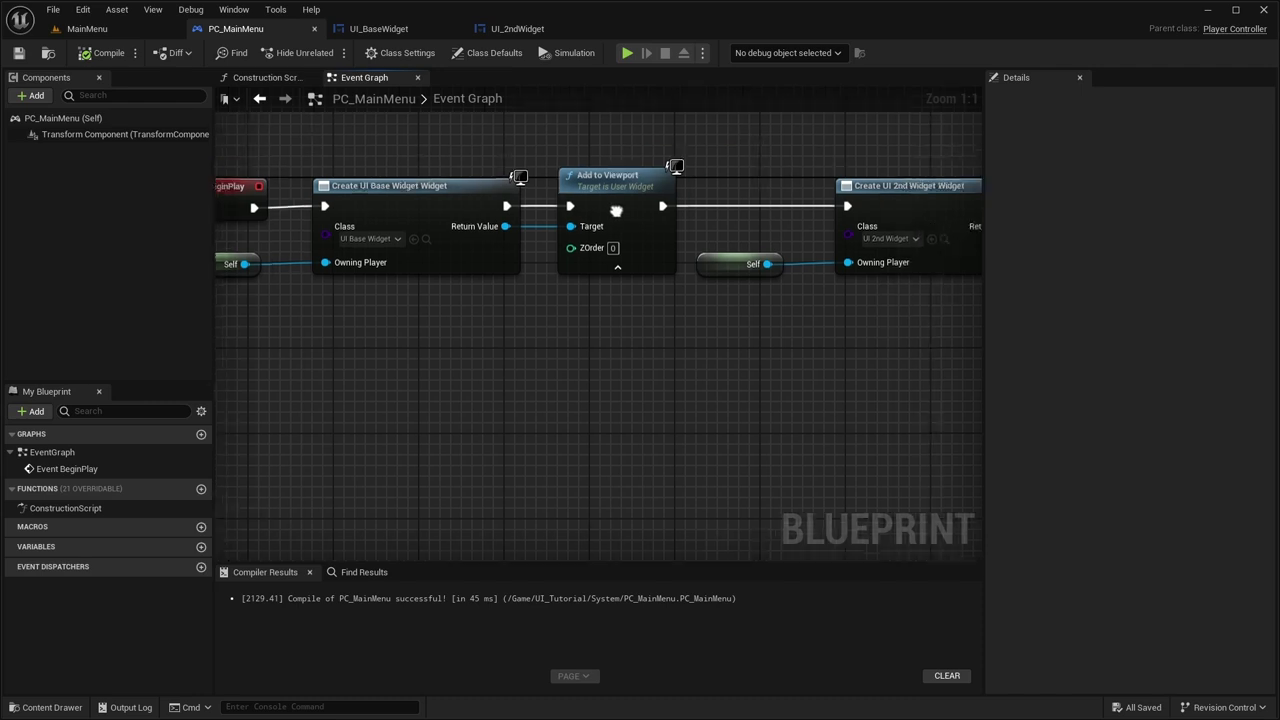
pyautogui.keyDown('alt'); pyautogui.click(608, 221); pyautogui.keyUp('alt')
pyautogui.moveTo(606, 221); pyautogui.dragTo(852, 216, button='right')
# In UI_BaseWidget, set the horizontal alignment of Button_1 to 0.5 so it overlaps Button_2
pyautogui.click(378, 29)
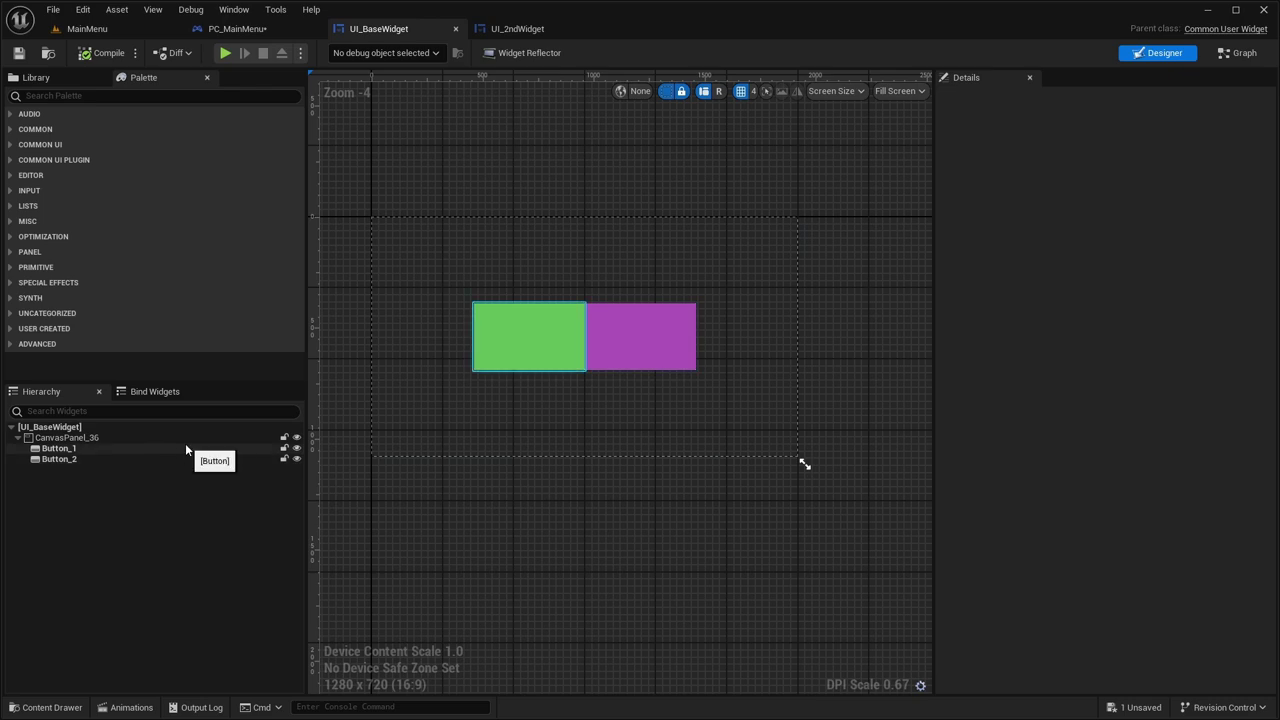
pyautogui.click(55, 459)
pyautogui.click(57, 448)
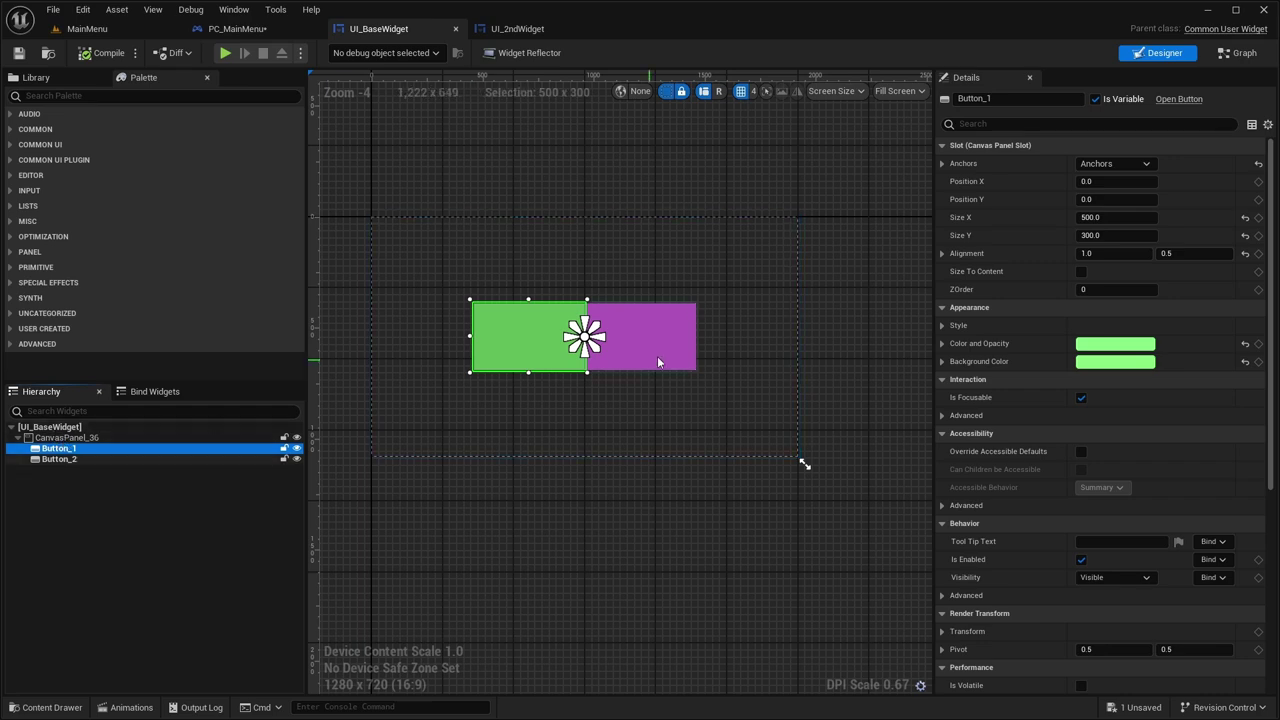
pyautogui.click(1098, 255)
pyautogui.write('0.5')
pyautogui.press('Return')
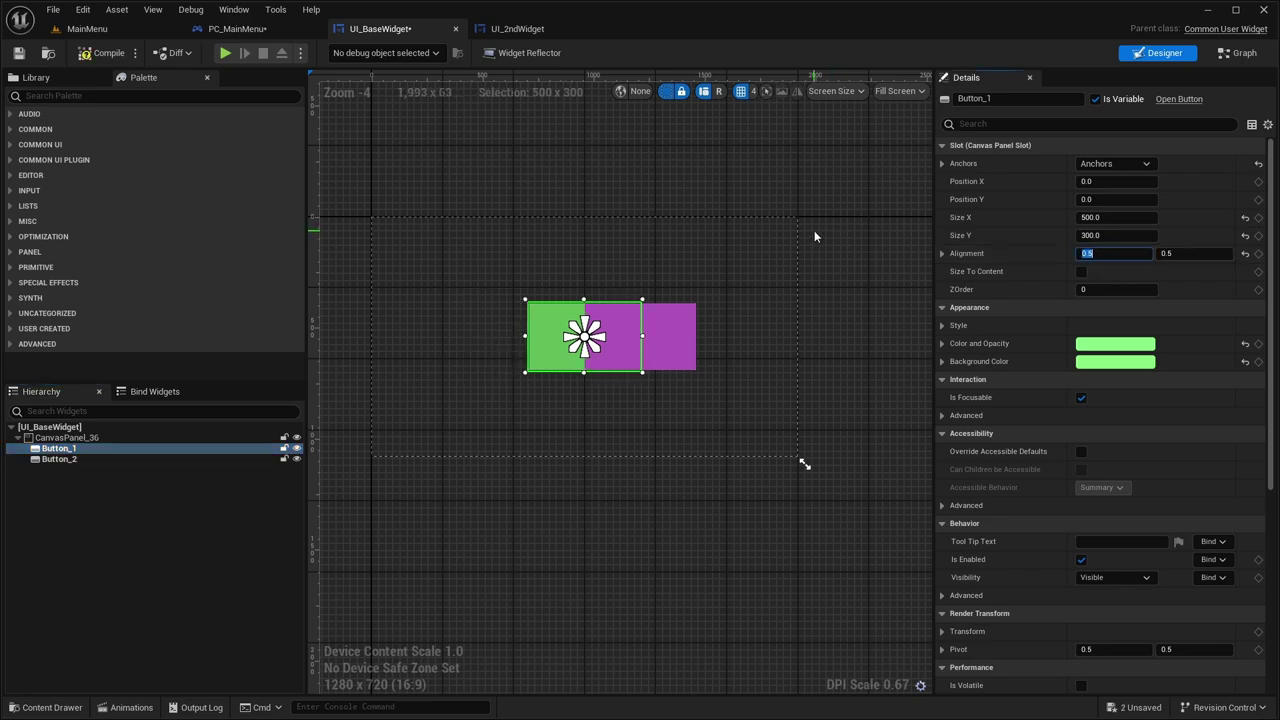
pyautogui.click(577, 540)
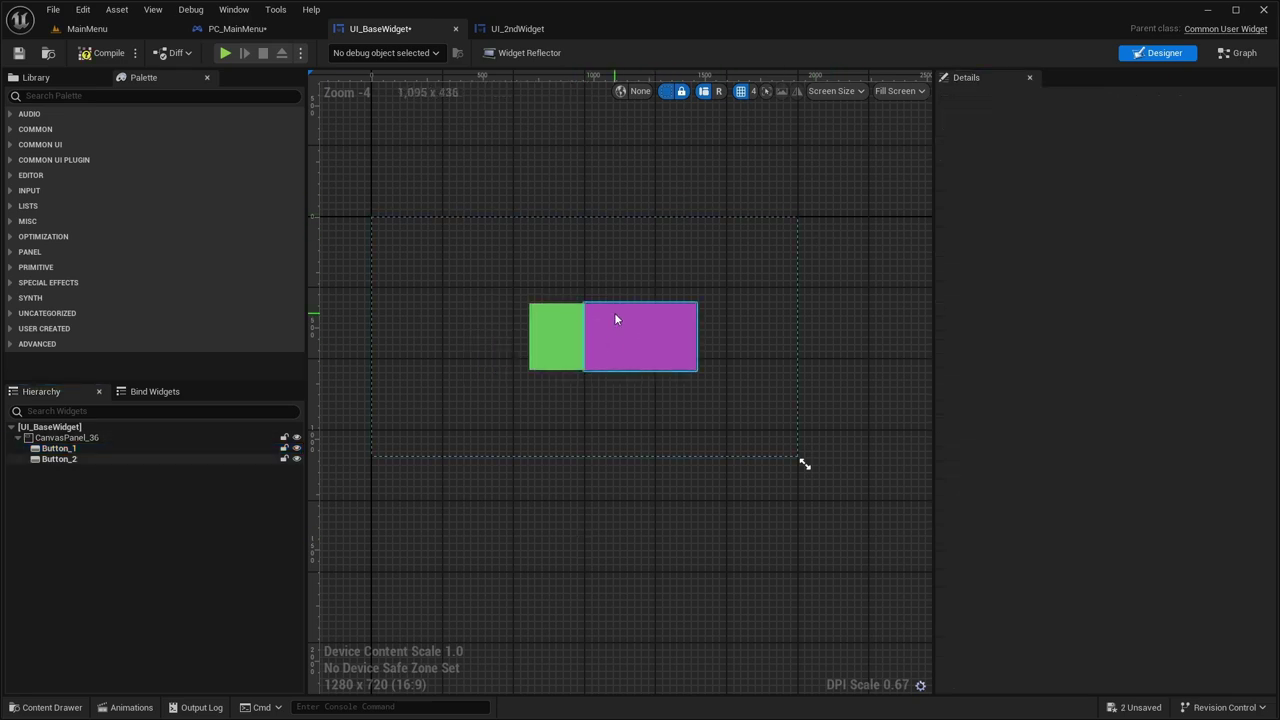
# Find the Overlay panel in the palette and add it to the canvas panel below Button_2
pyautogui.scroll(2, 576, 346)
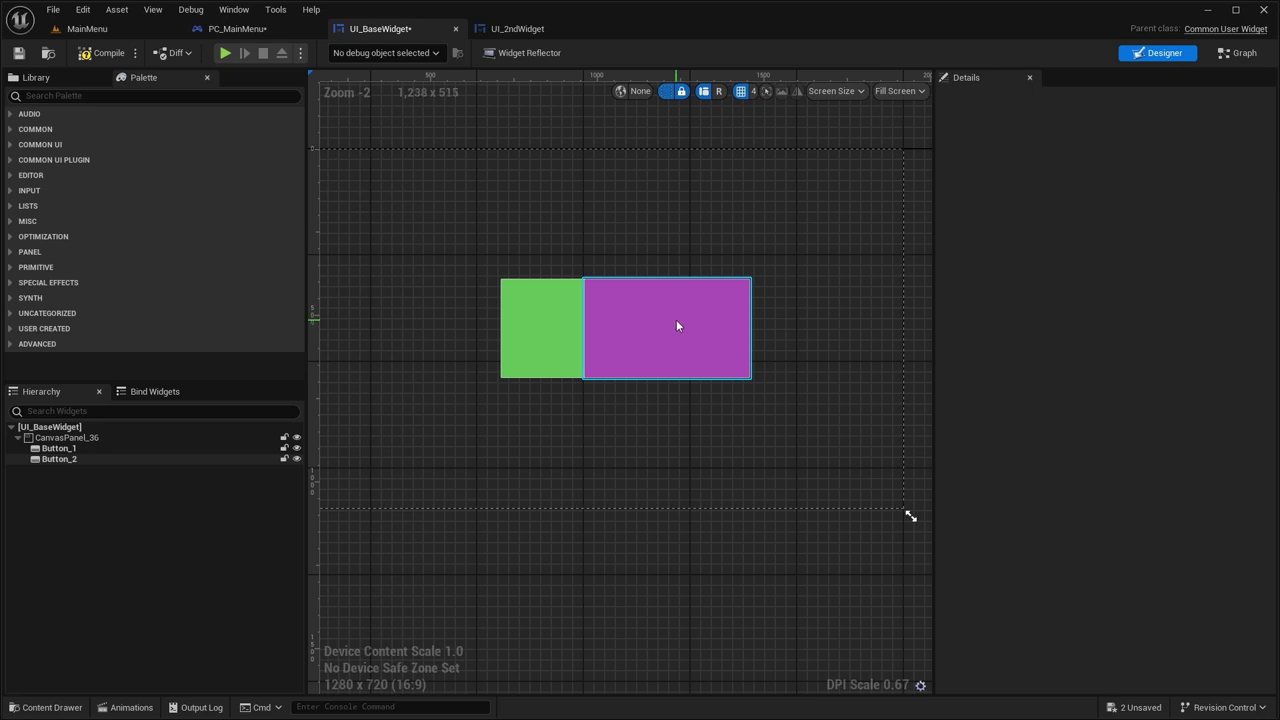
pyautogui.moveTo(512, 411); pyautogui.dragTo(544, 400, button='right')
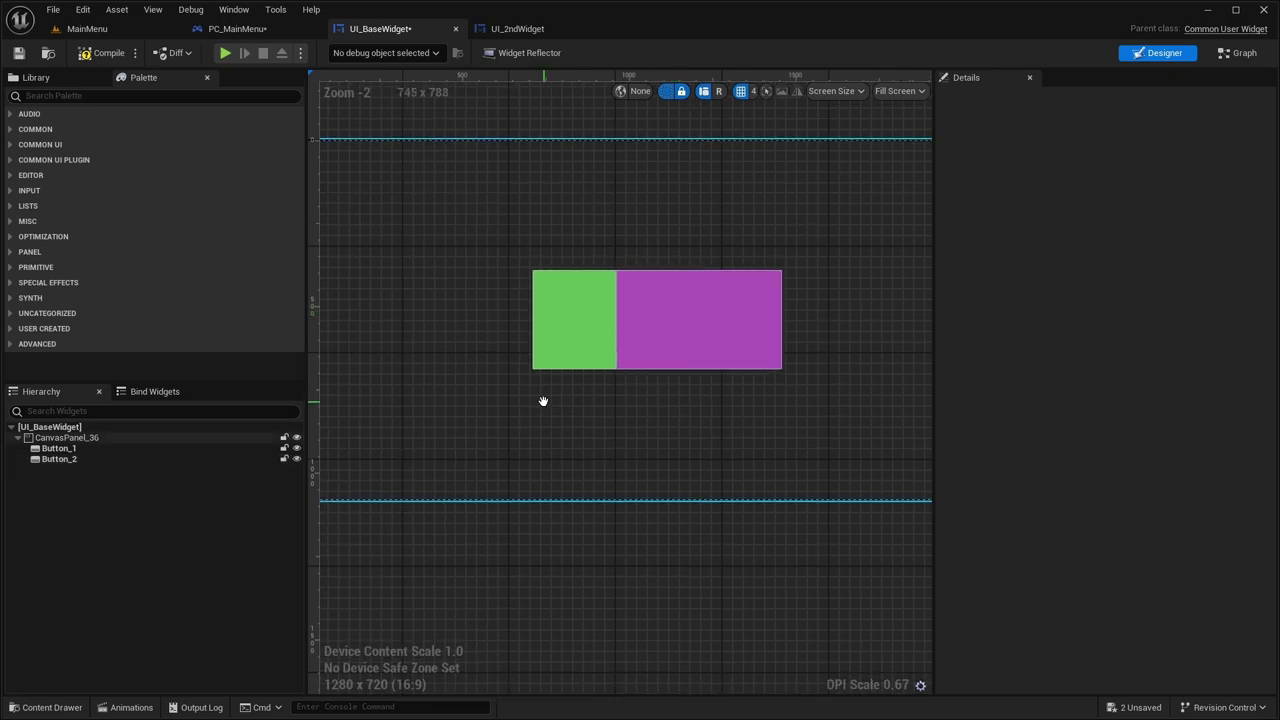
pyautogui.click(88, 449)
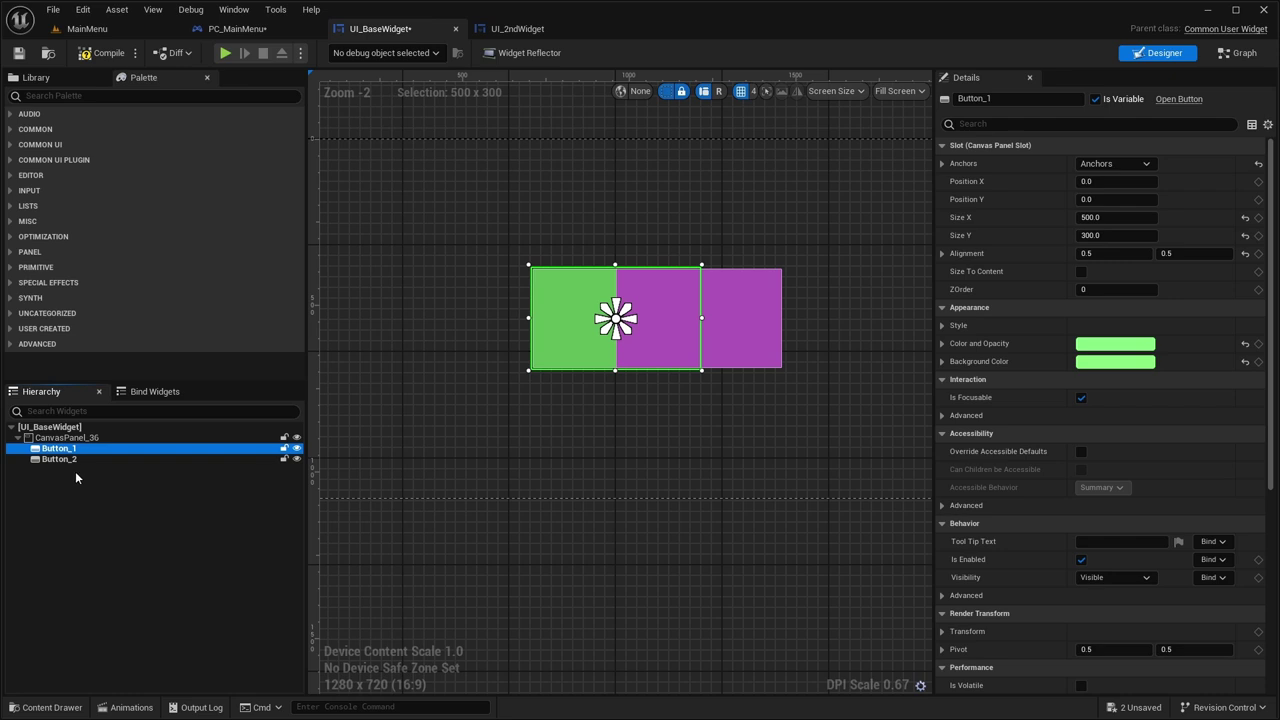
pyautogui.click(42, 96)
pyautogui.write('overl')
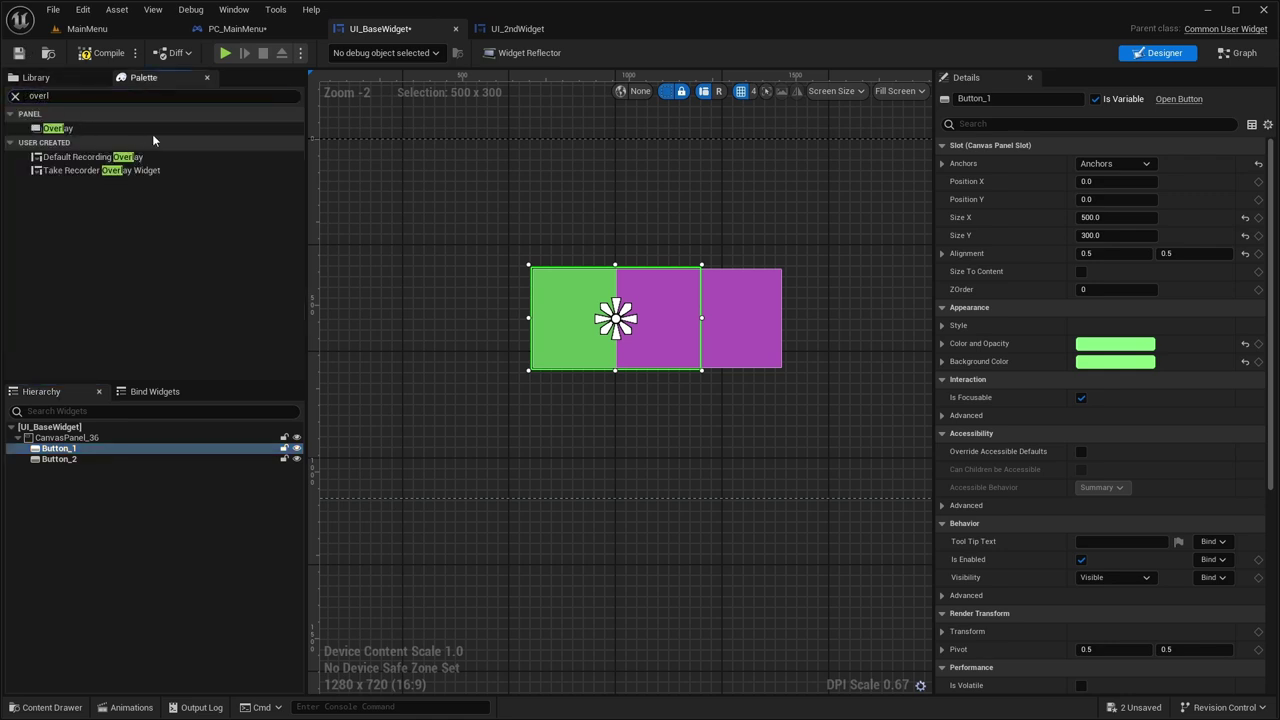
pyautogui.moveTo(57, 128); pyautogui.dragTo(60, 464)
pyautogui.click(59, 469)
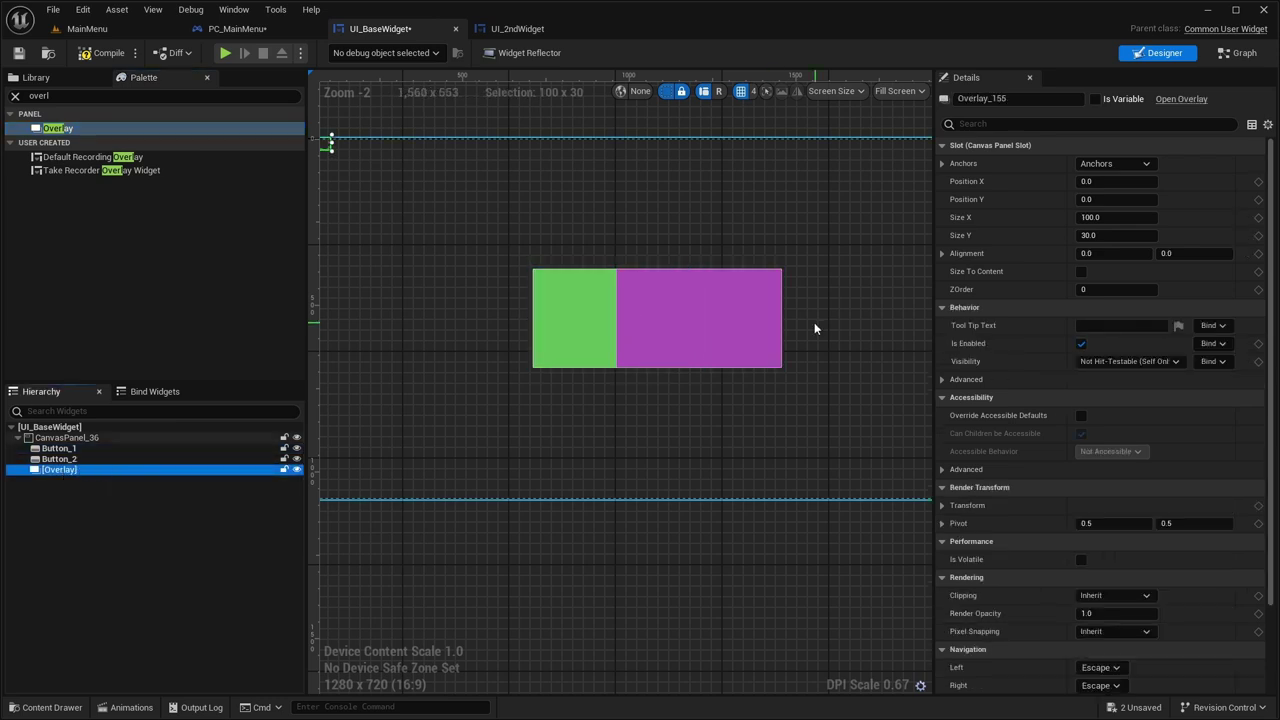
# Move the overlay over the buttons, to about X 932, Y 500, and paste a copy of the purple button inside it
pyautogui.scroll(-1, 385, 218)
pyautogui.moveTo(406, 220); pyautogui.dragTo(537, 229, button='right')
pyautogui.moveTo(458, 151); pyautogui.dragTo(468, 258)
pyautogui.moveTo(545, 190); pyautogui.dragTo(795, 284)
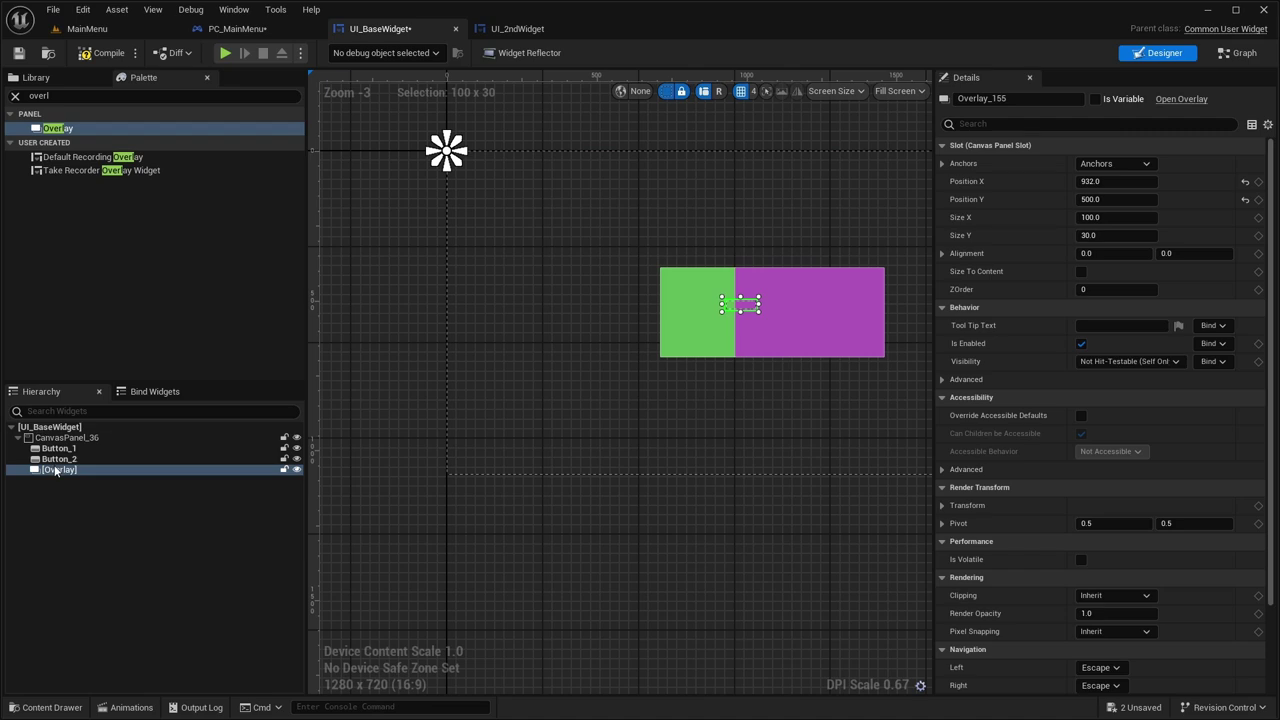
pyautogui.click(751, 294)
pyautogui.click(59, 470)
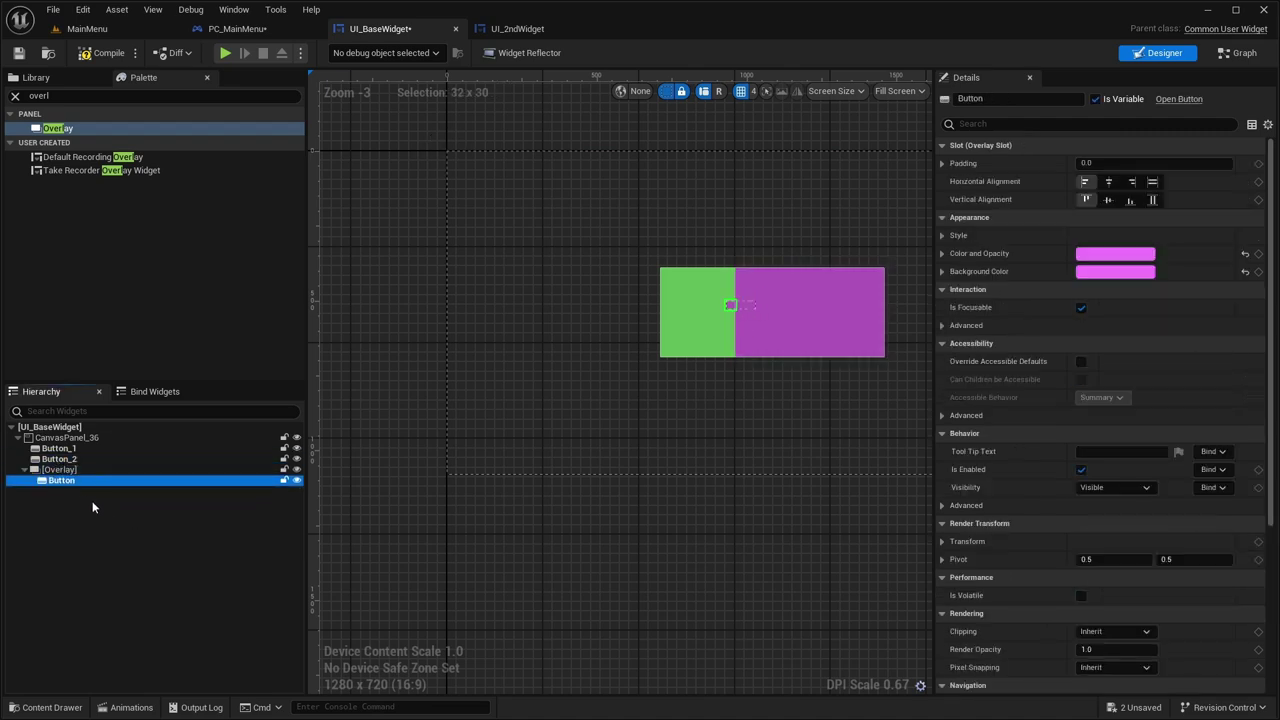
# Set the overlay's child button to fill horizontally and vertically
pyautogui.click(729, 294)
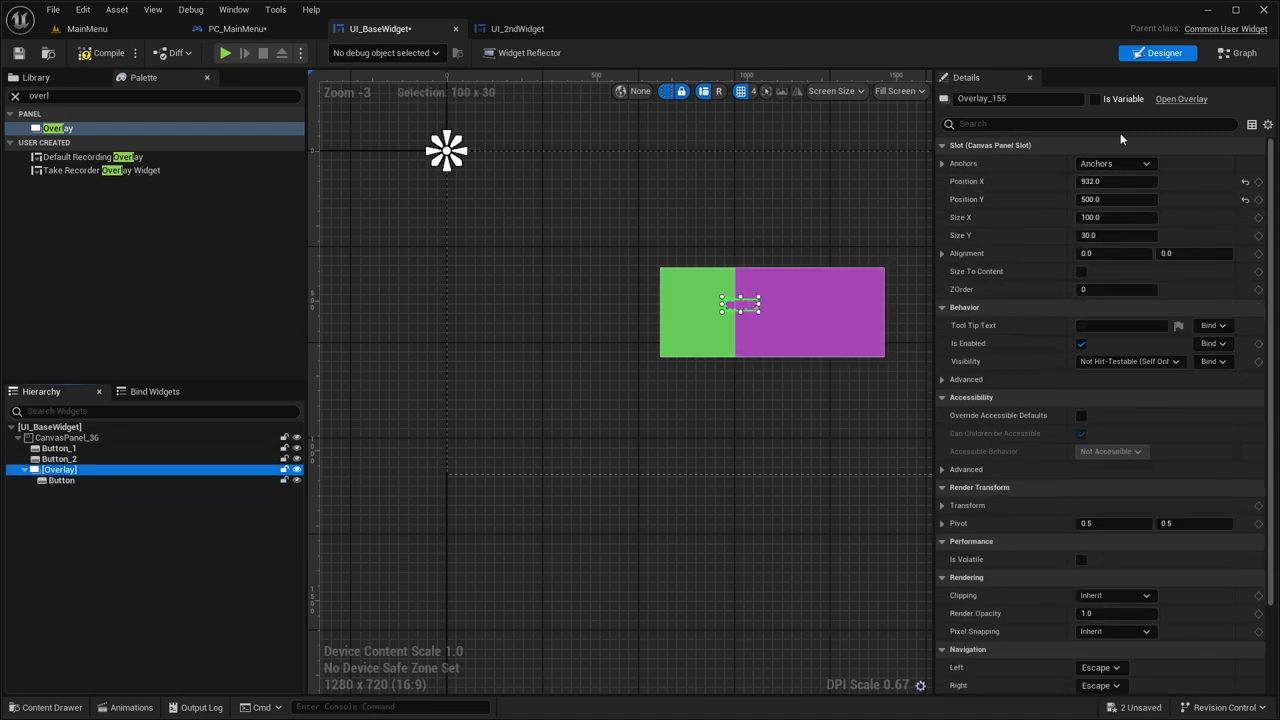
pyautogui.scroll(1, 722, 250)
pyautogui.scroll(-1, 425, 176)
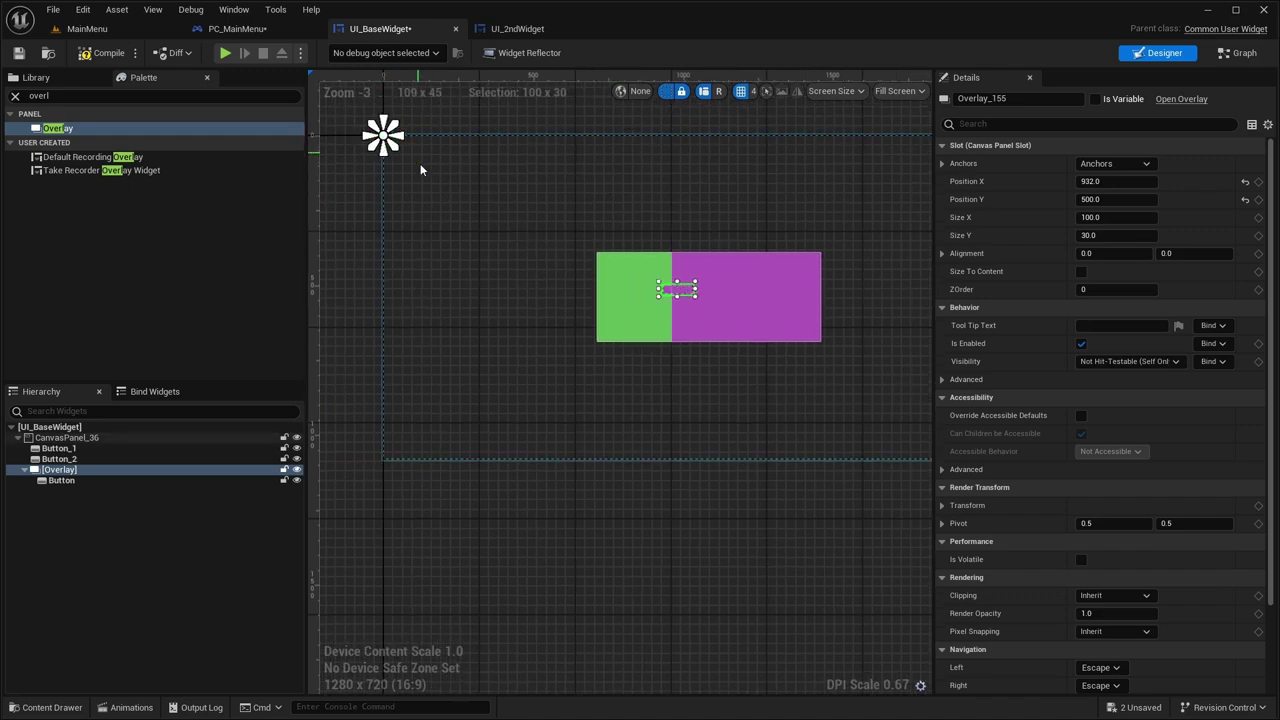
pyautogui.click(58, 480)
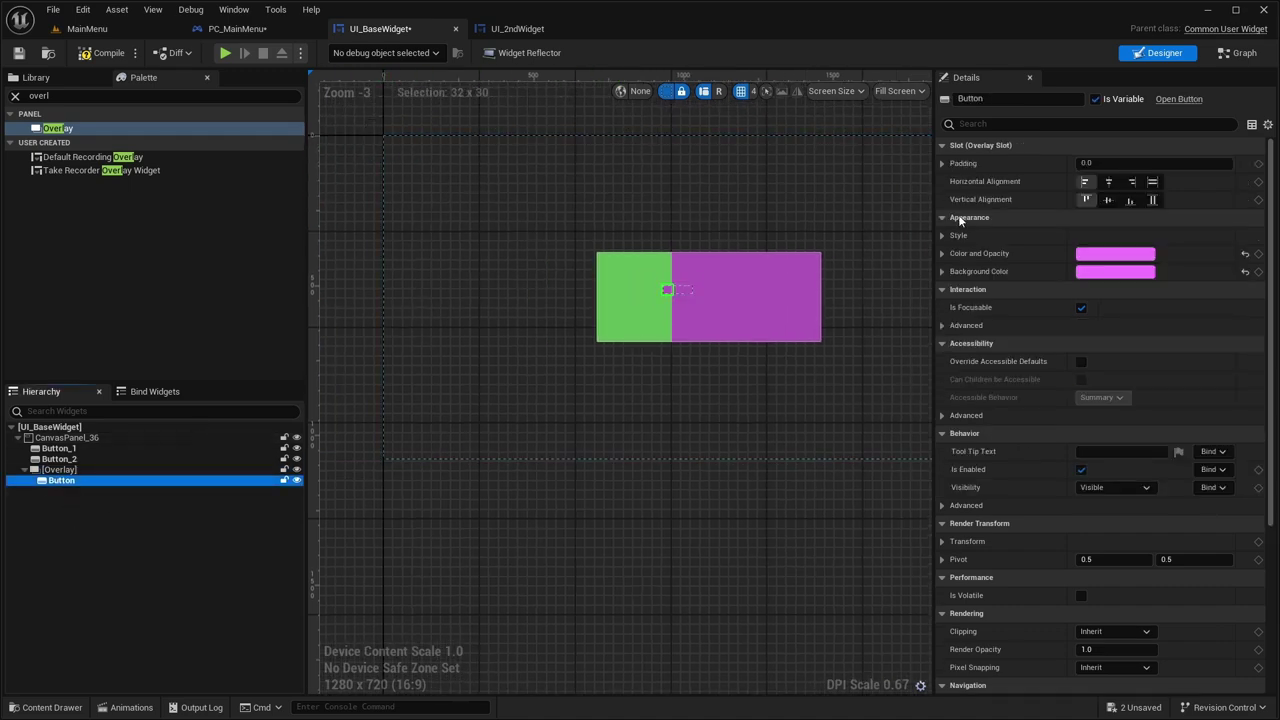
pyautogui.click(1152, 181)
pyautogui.click(1152, 199)
pyautogui.scroll(4, 704, 308)
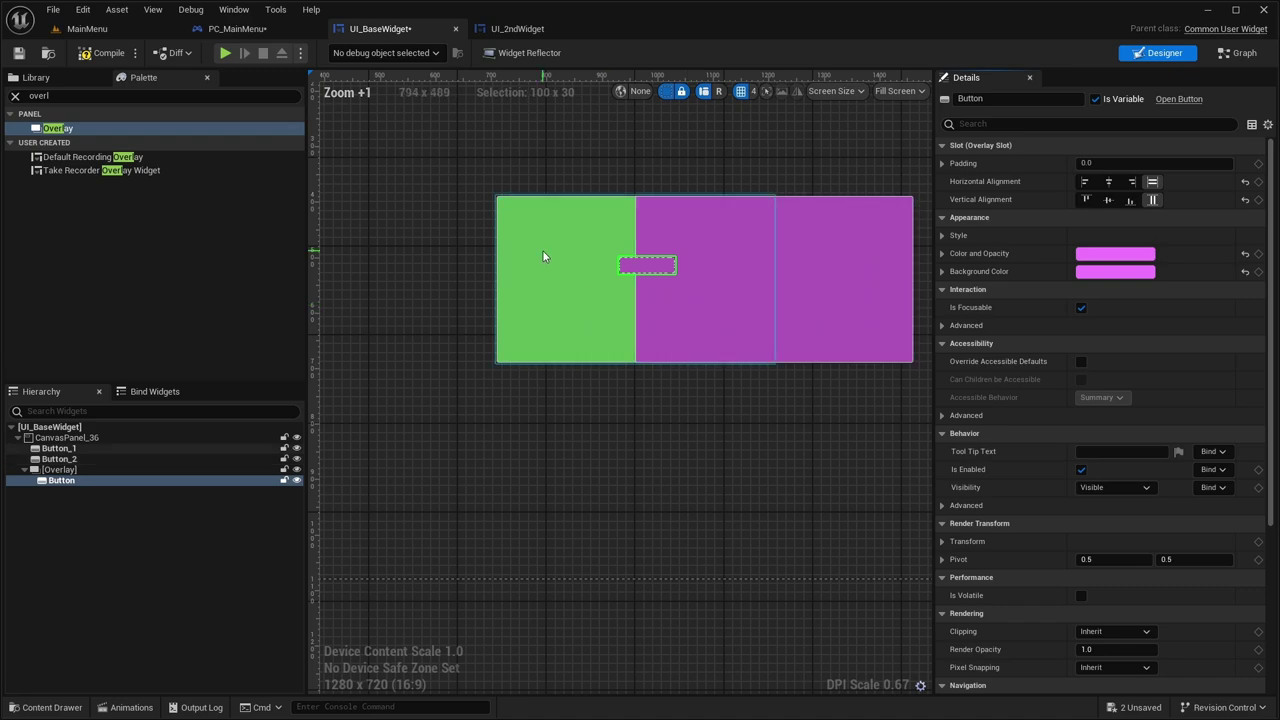
# Resize the overlay to 300 by 300 and move it to about X 876, Y 596
pyautogui.click(58, 469)
pyautogui.click(1110, 235)
pyautogui.write('300')
pyautogui.press('Return')
pyautogui.click(1110, 217)
pyautogui.write('300')
pyautogui.press('Return')
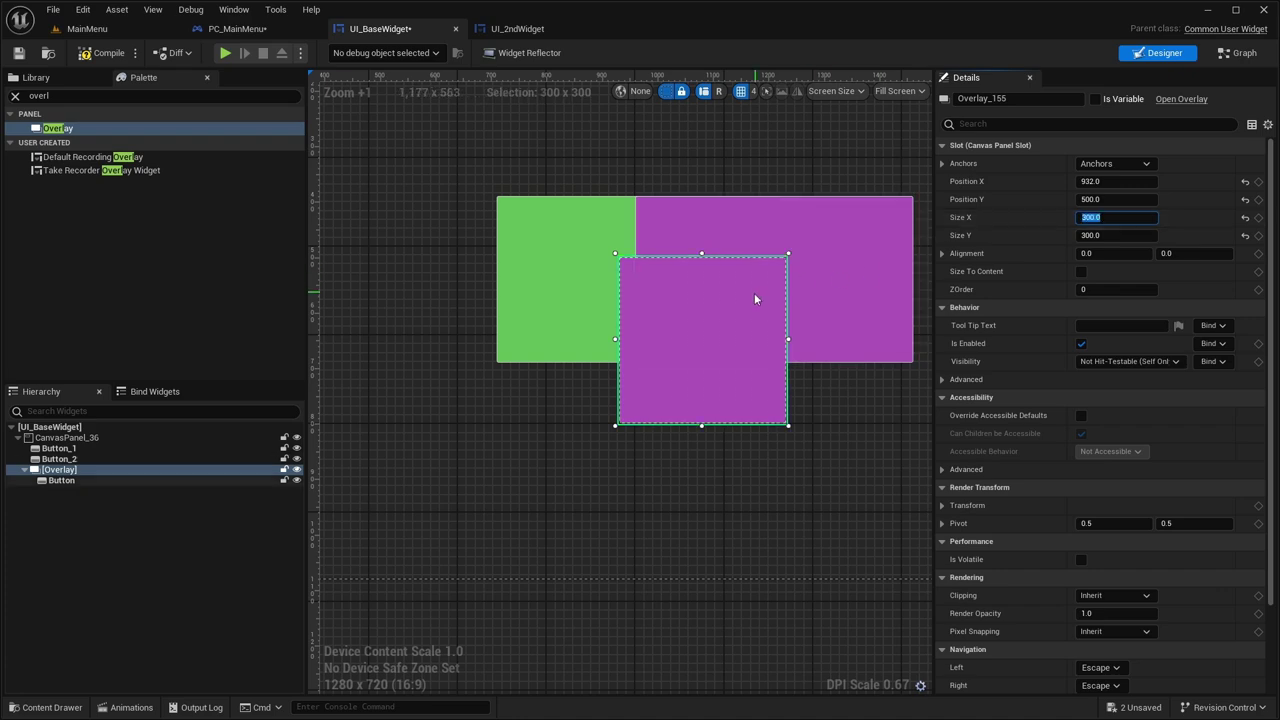
pyautogui.moveTo(705, 400); pyautogui.dragTo(677, 465)
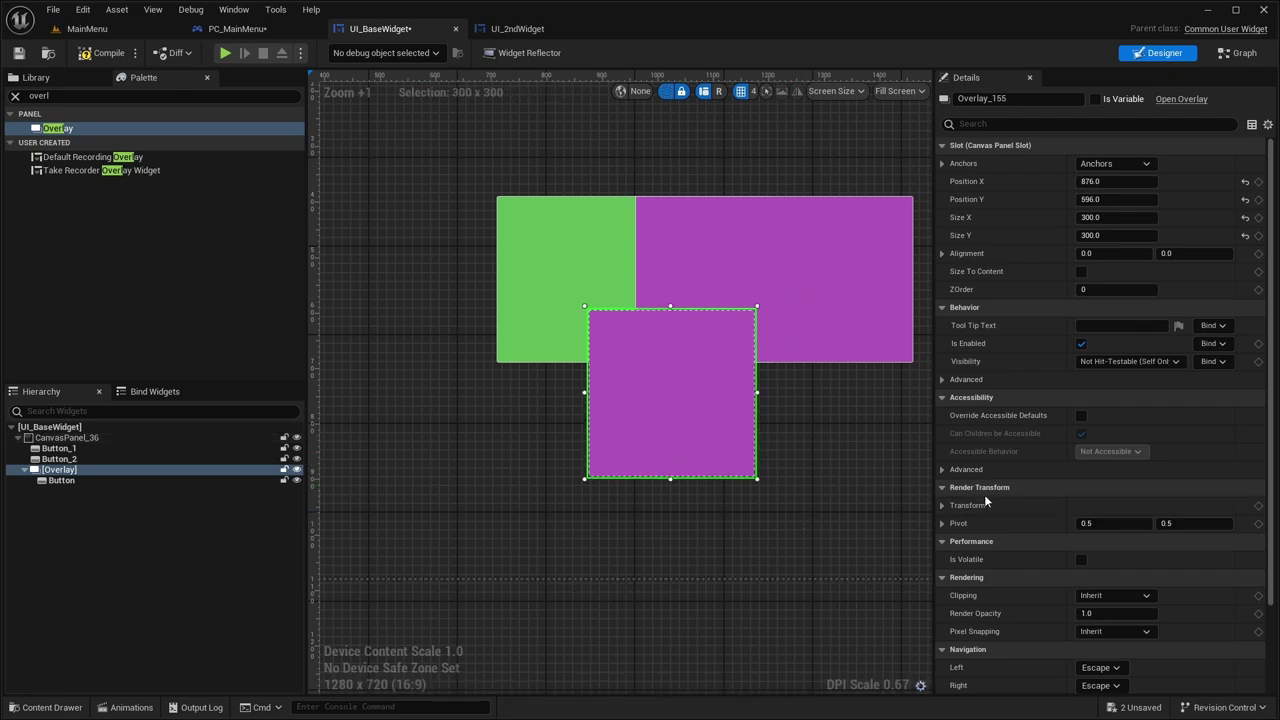
# Set the overlay's ZOrder to -1 and compare its layering with Button_2 and the overlay's child button
pyautogui.click(1086, 288)
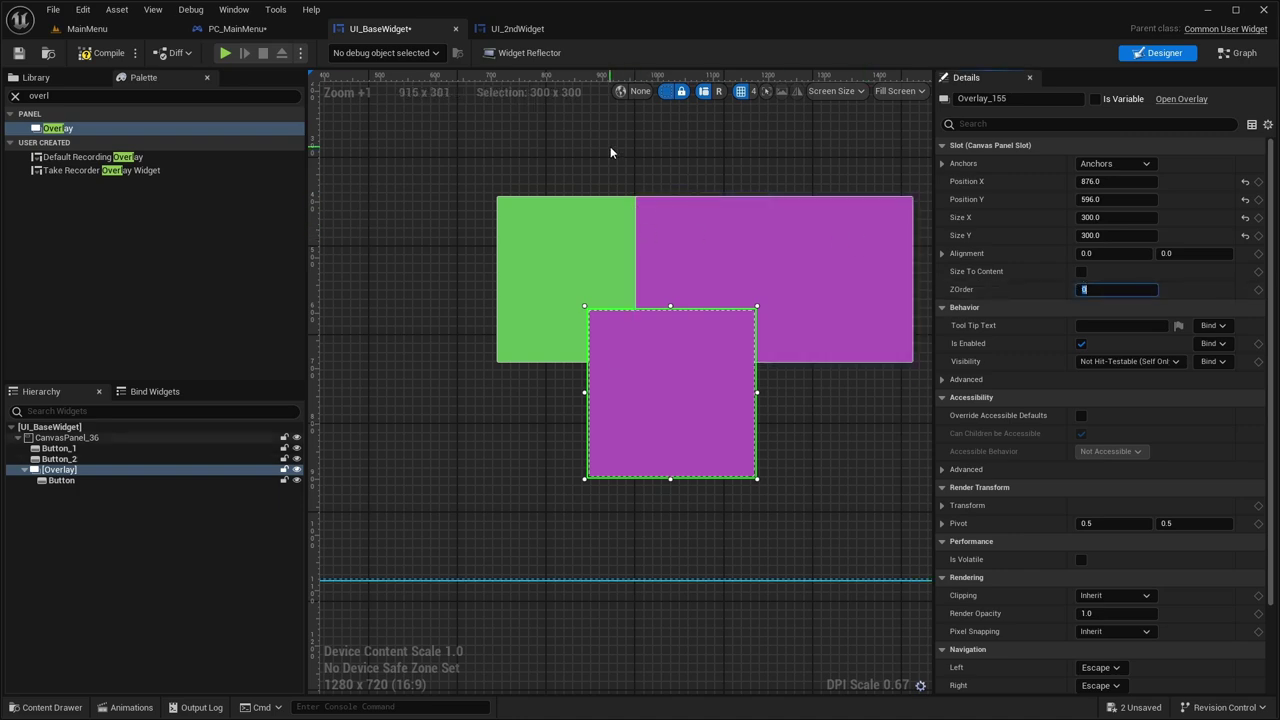
pyautogui.write('-1')
pyautogui.press('Return')
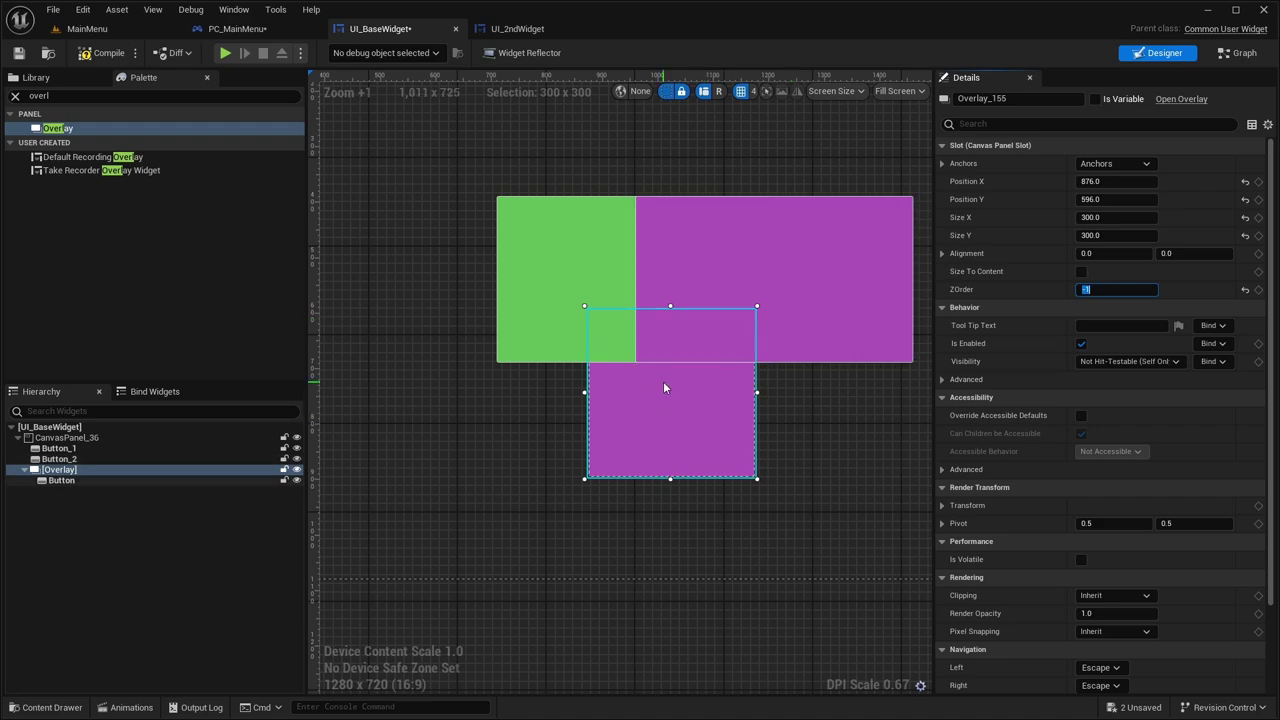
pyautogui.click(60, 459)
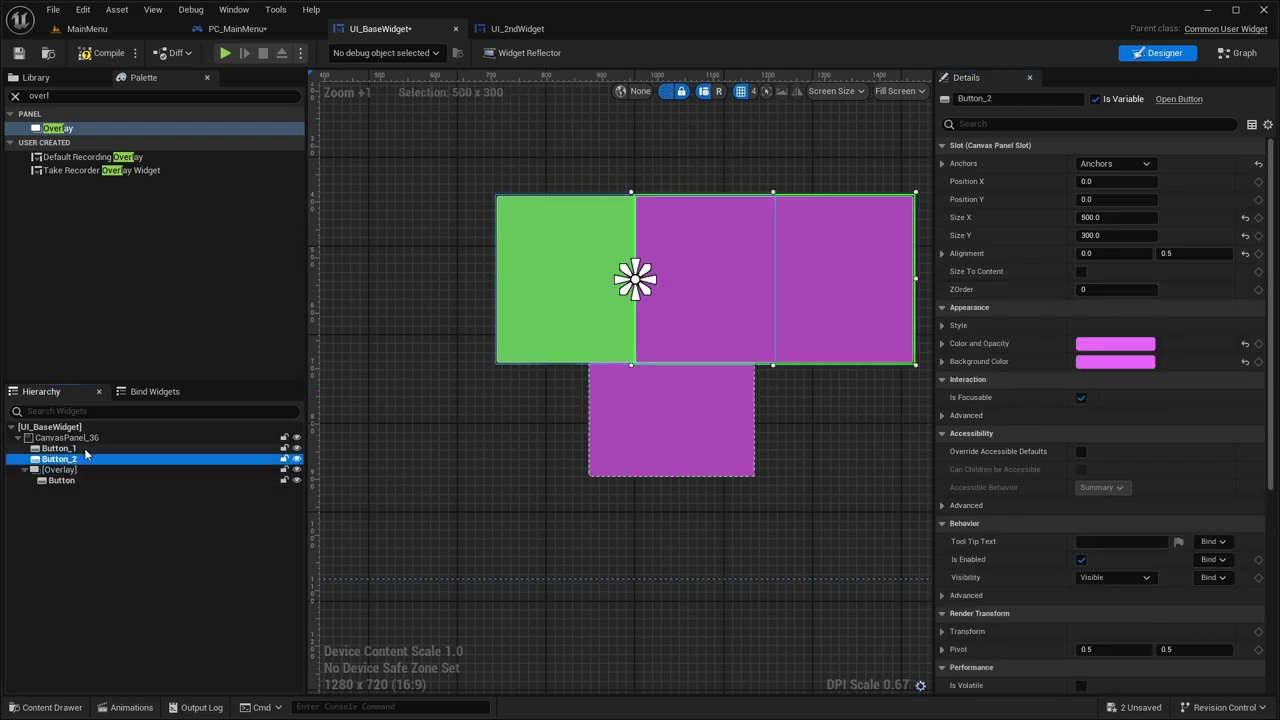
pyautogui.click(646, 400)
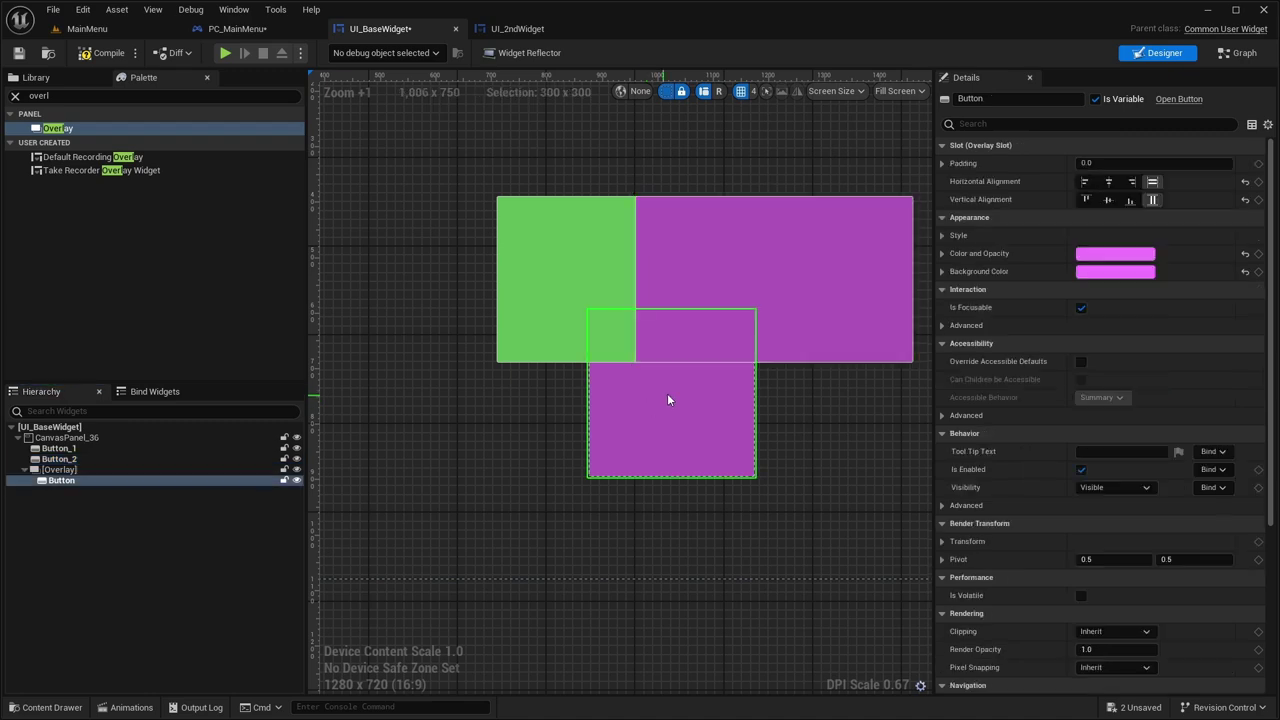
pyautogui.click(156, 471)
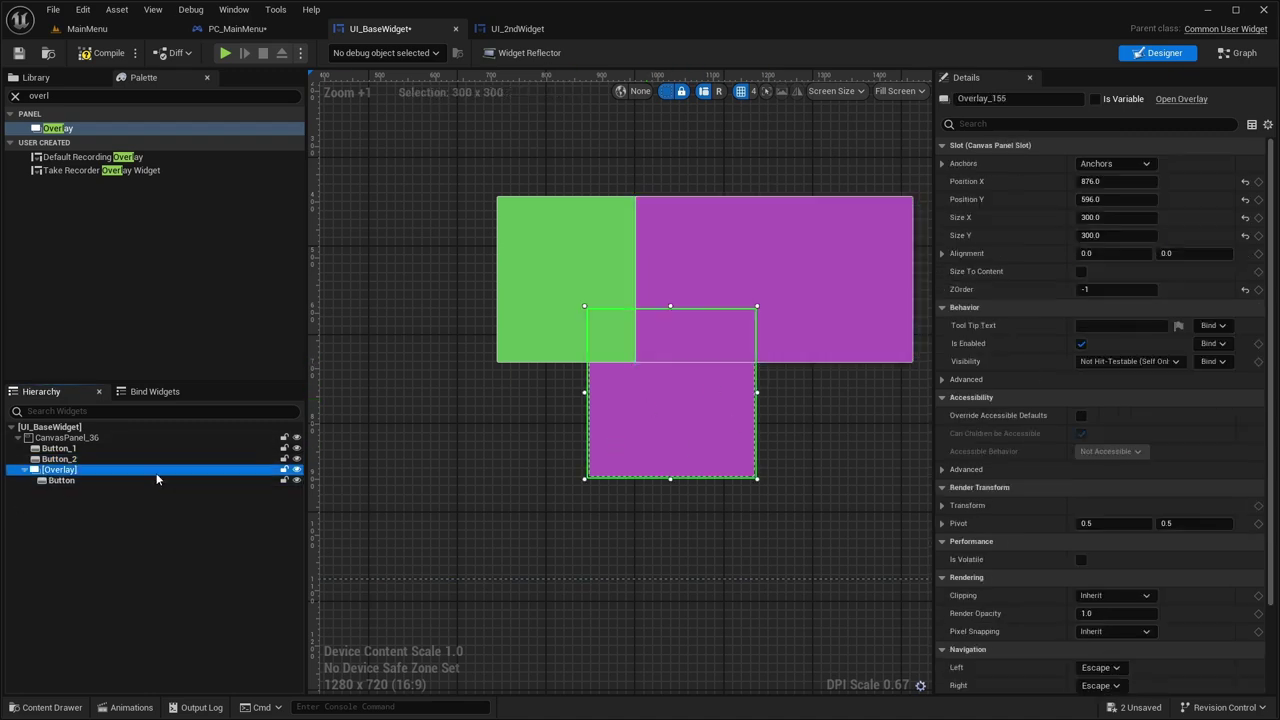
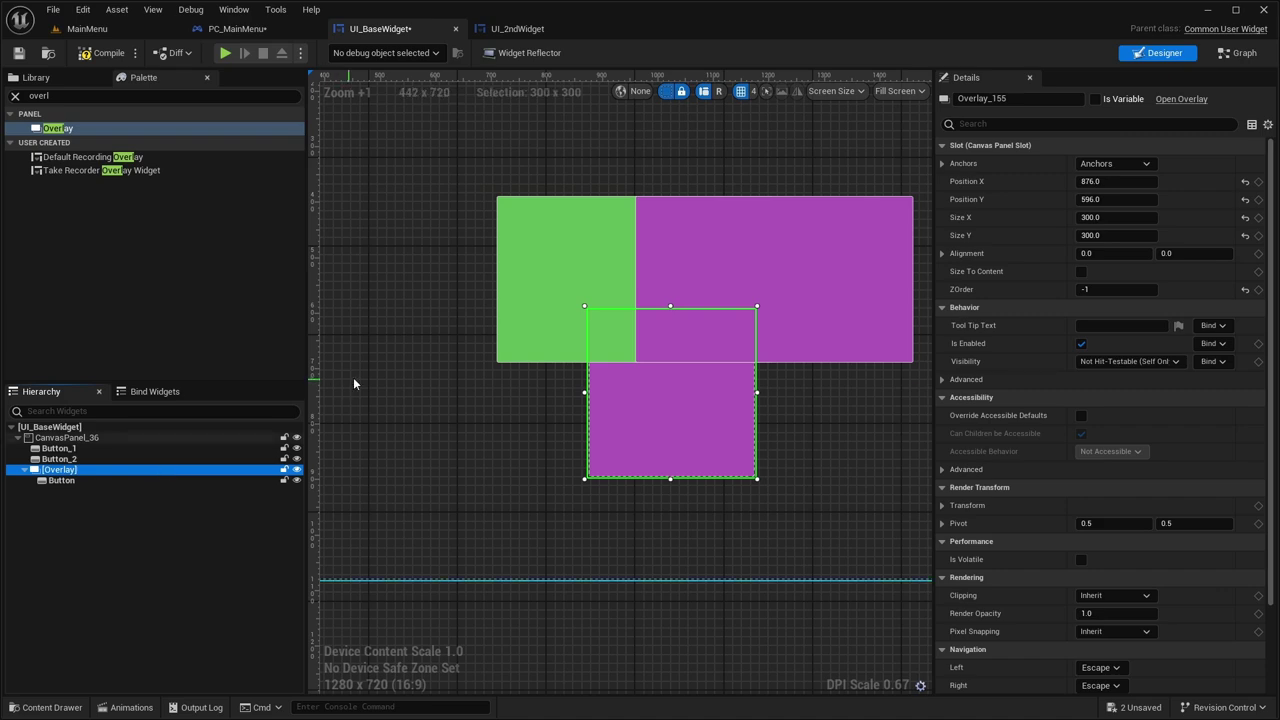
# Set the overlay's ZOrder to 1
pyautogui.click(1115, 289)
pyautogui.write('1')
pyautogui.press('Return')
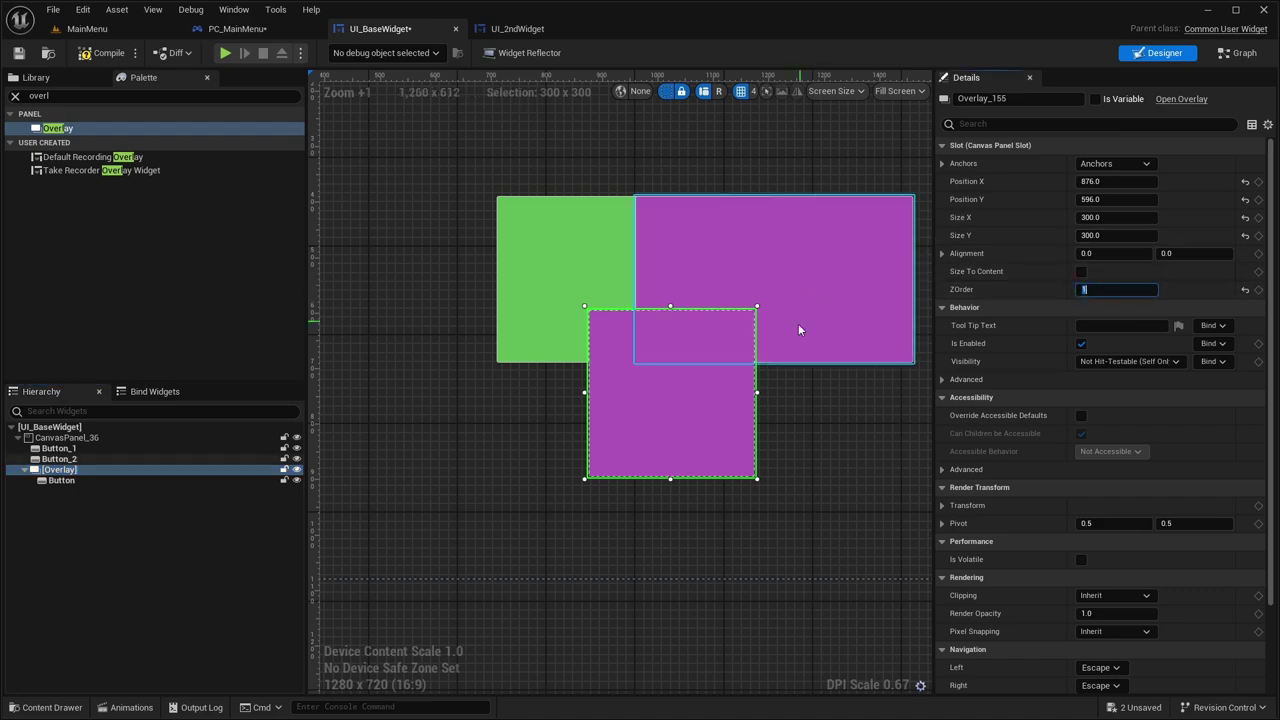
# Set the ZOrder of Button_1 to 1, check it against the overlay, and compile the widget
pyautogui.click(64, 448)
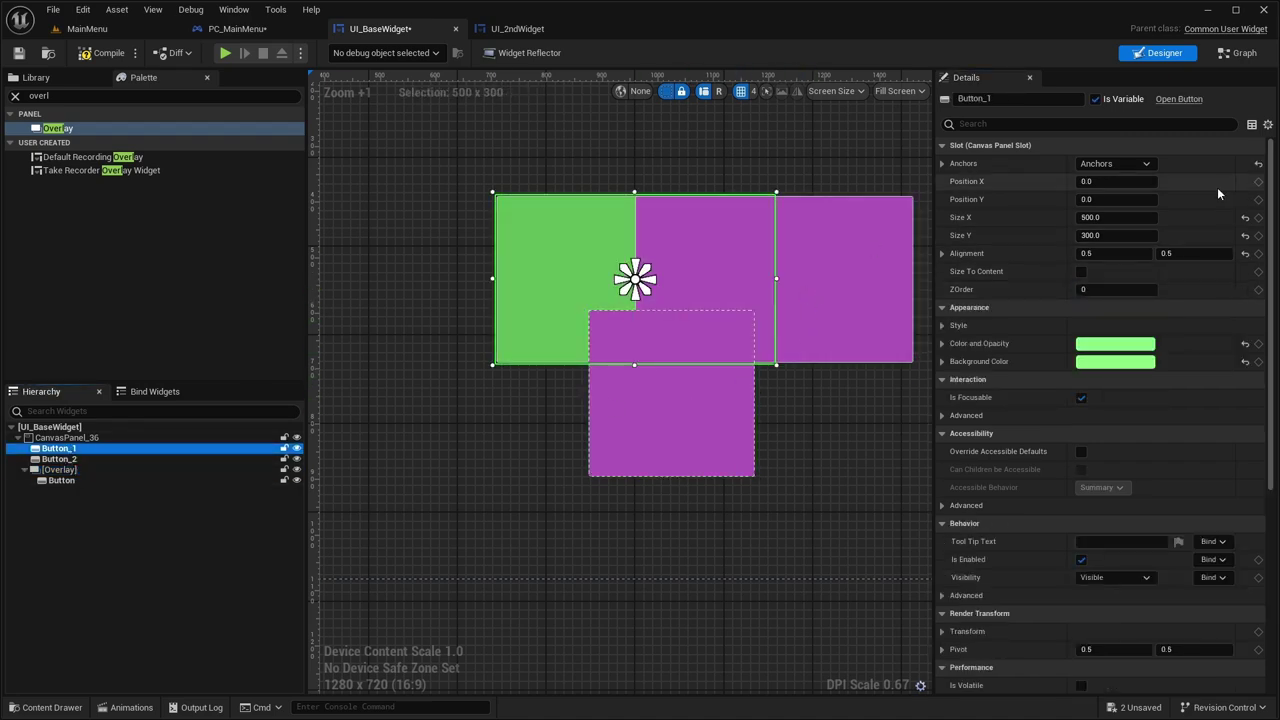
pyautogui.write('1')
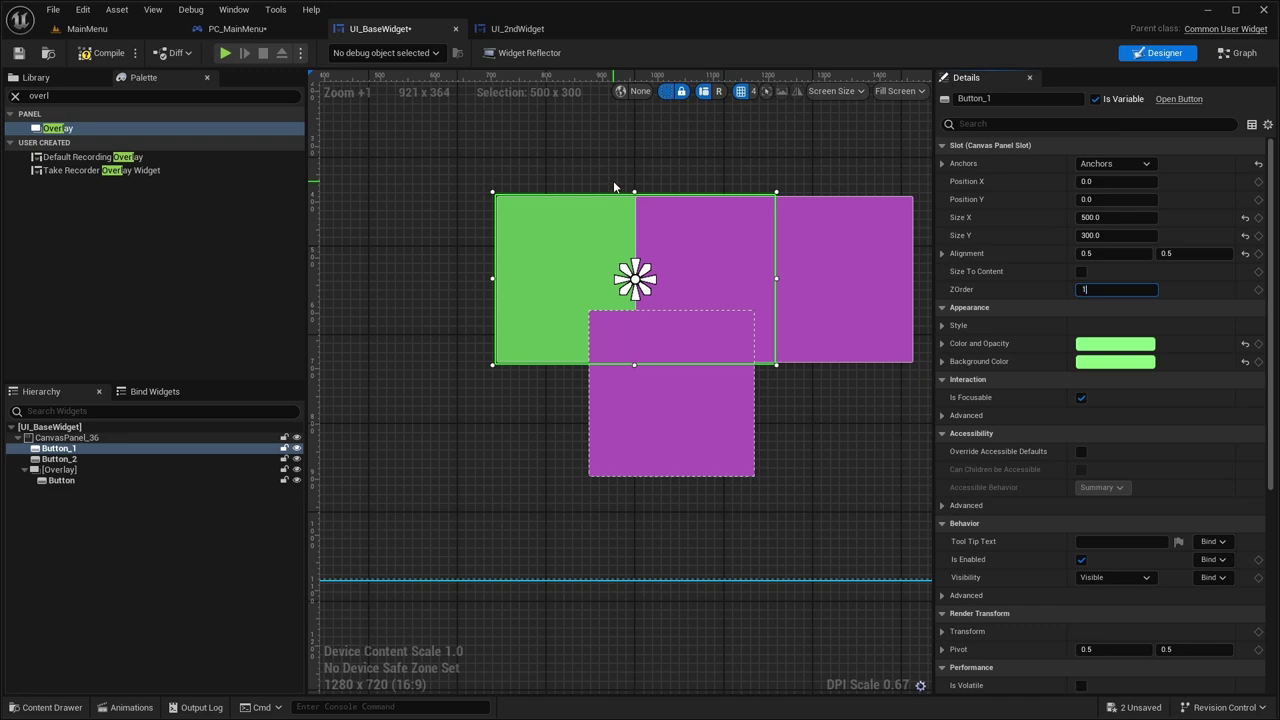
pyautogui.press('Return')
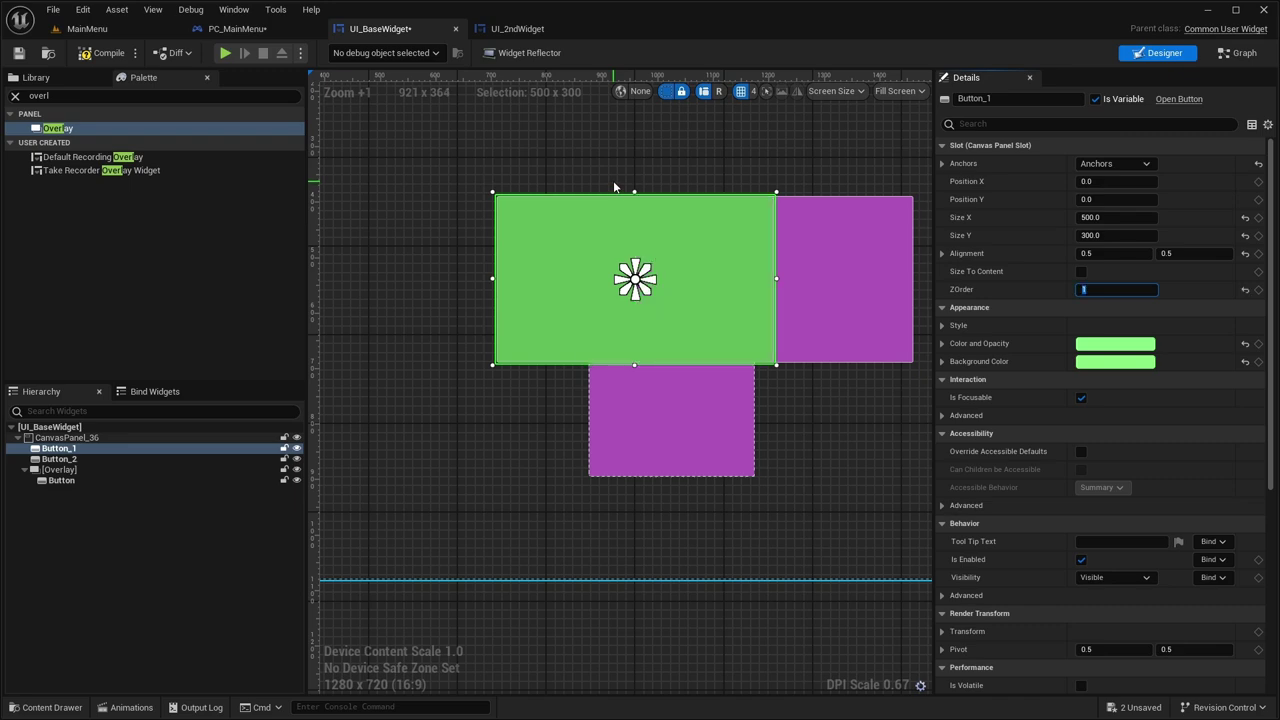
pyautogui.click(74, 469)
pyautogui.moveTo(552, 397); pyautogui.dragTo(494, 386, button='right')
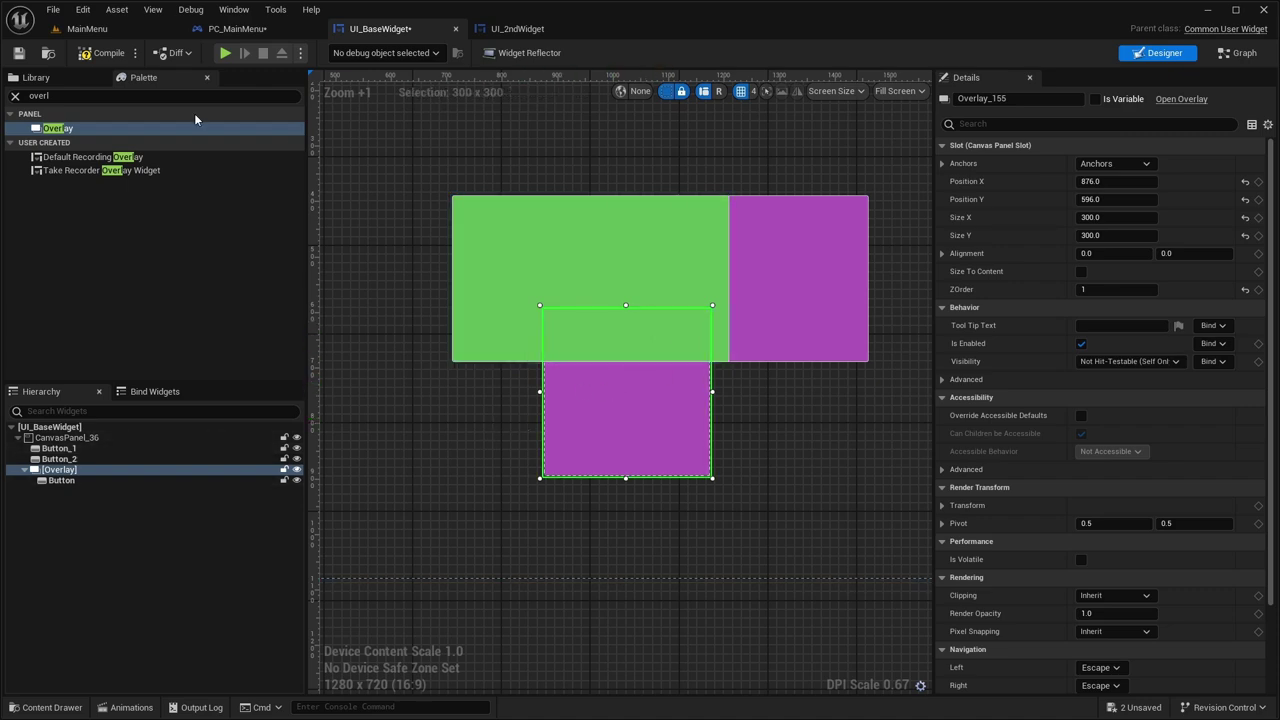
pyautogui.click(102, 53)
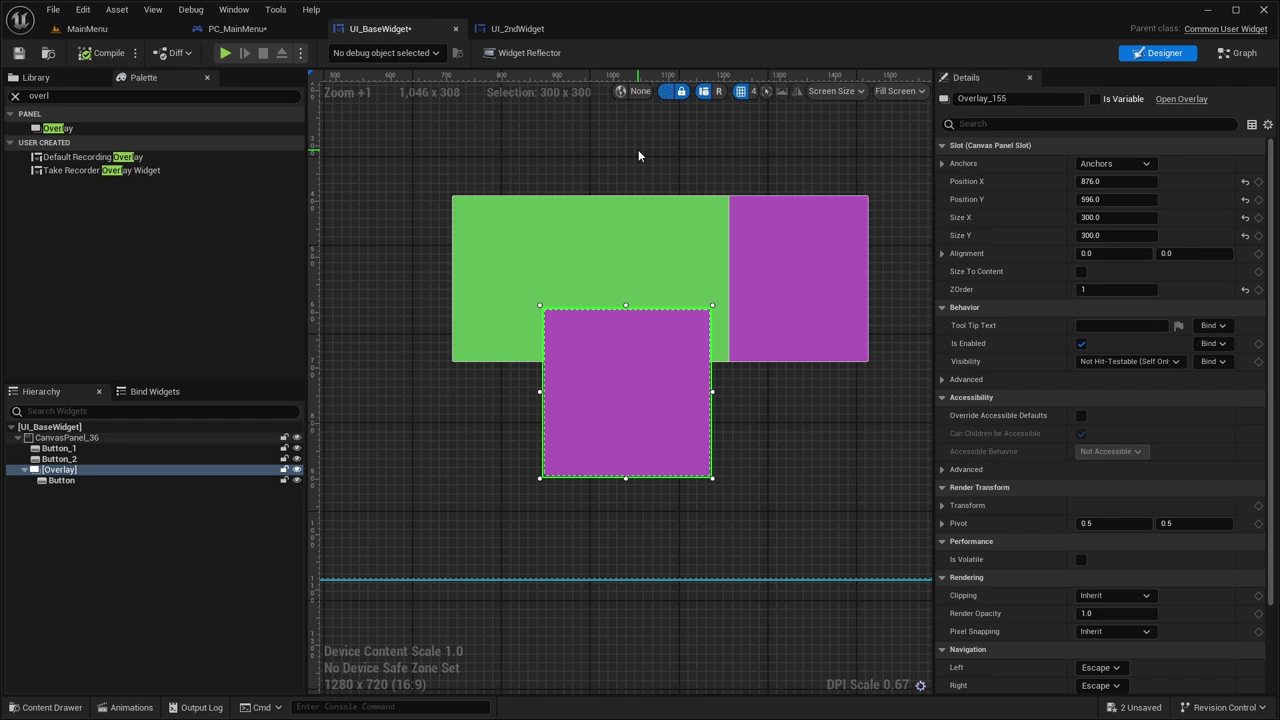
# Set the ZOrder of Button_2 to 1
pyautogui.click(59, 459)
pyautogui.click(1115, 289)
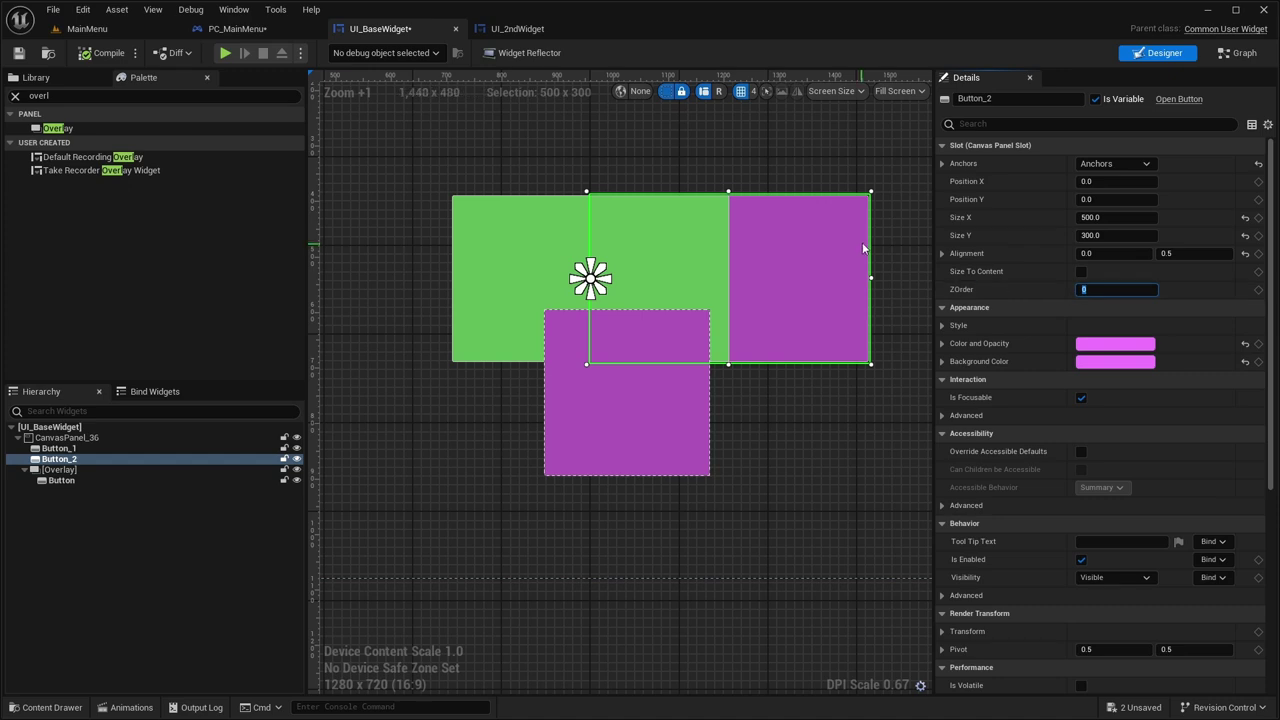
pyautogui.write('1')
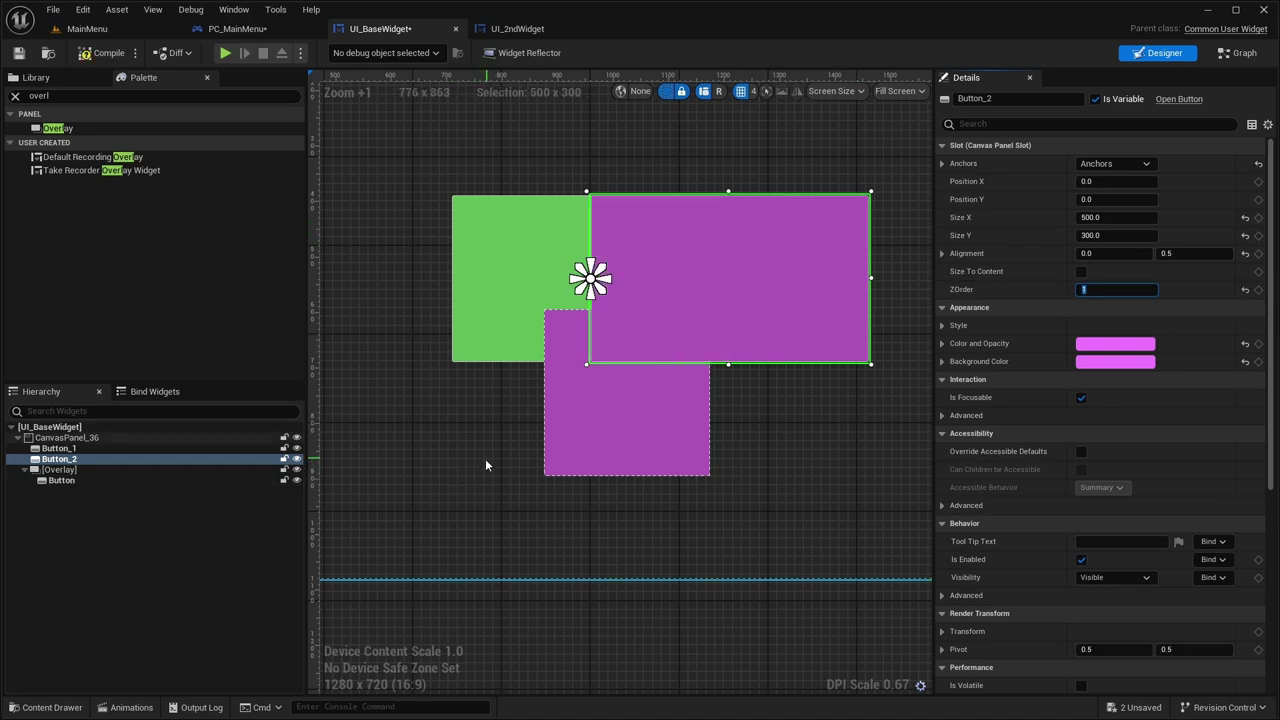
# Set the ZOrder of Button_2 back to 0
pyautogui.press('Return')
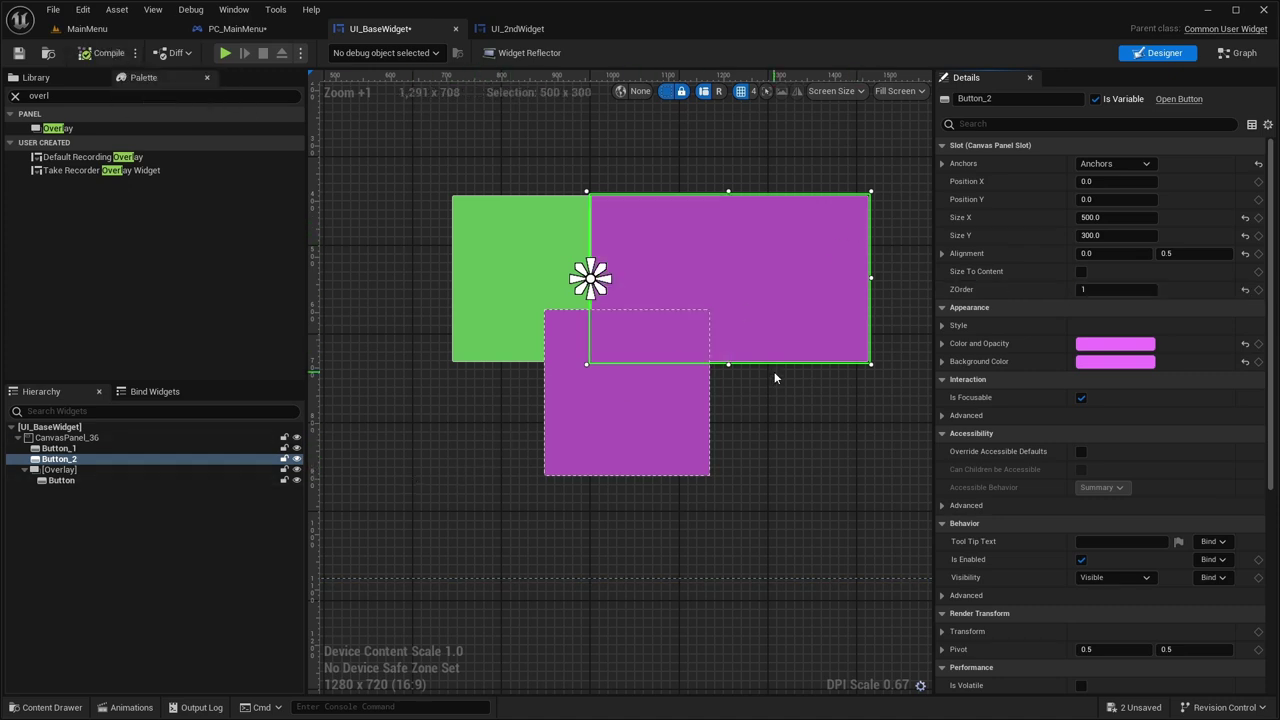
pyautogui.moveTo(774, 377); pyautogui.dragTo(759, 381, button='right')
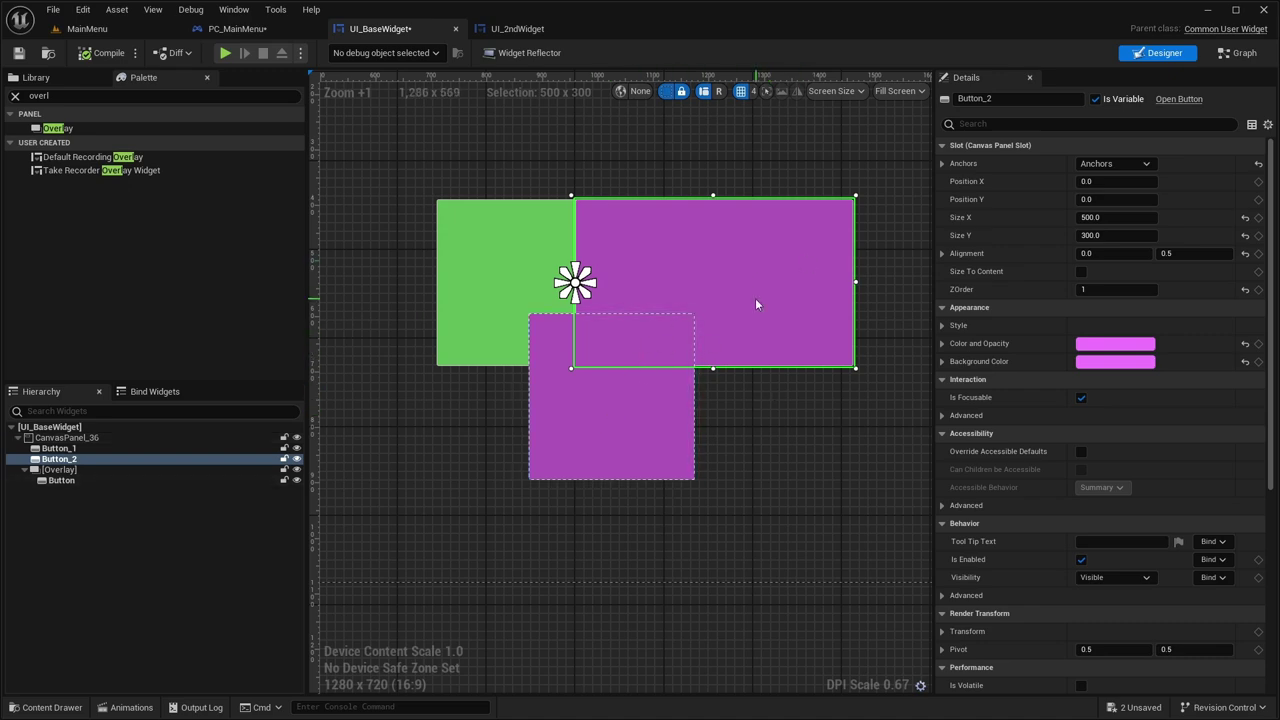
pyautogui.click(1117, 289)
pyautogui.write('0')
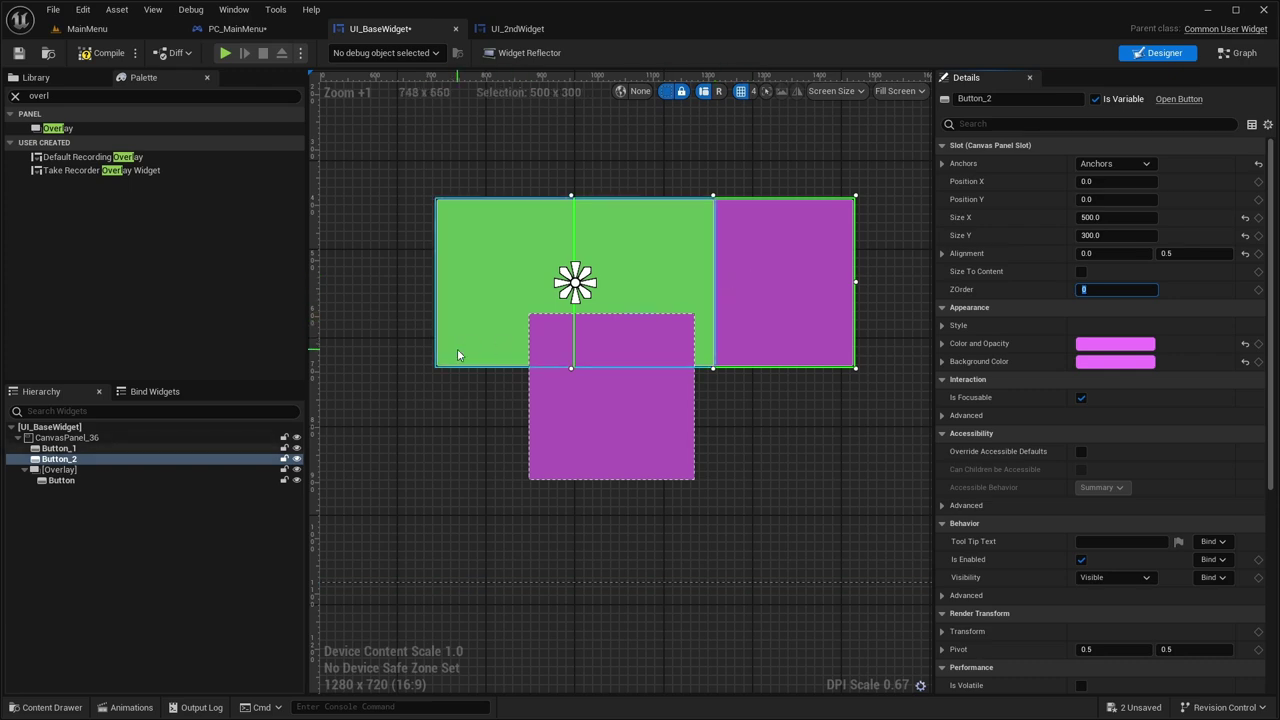
# Compare the ZOrder values and layering of the overlay, Button_1 and Button_2 within the canvas panel
pyautogui.click(53, 470)
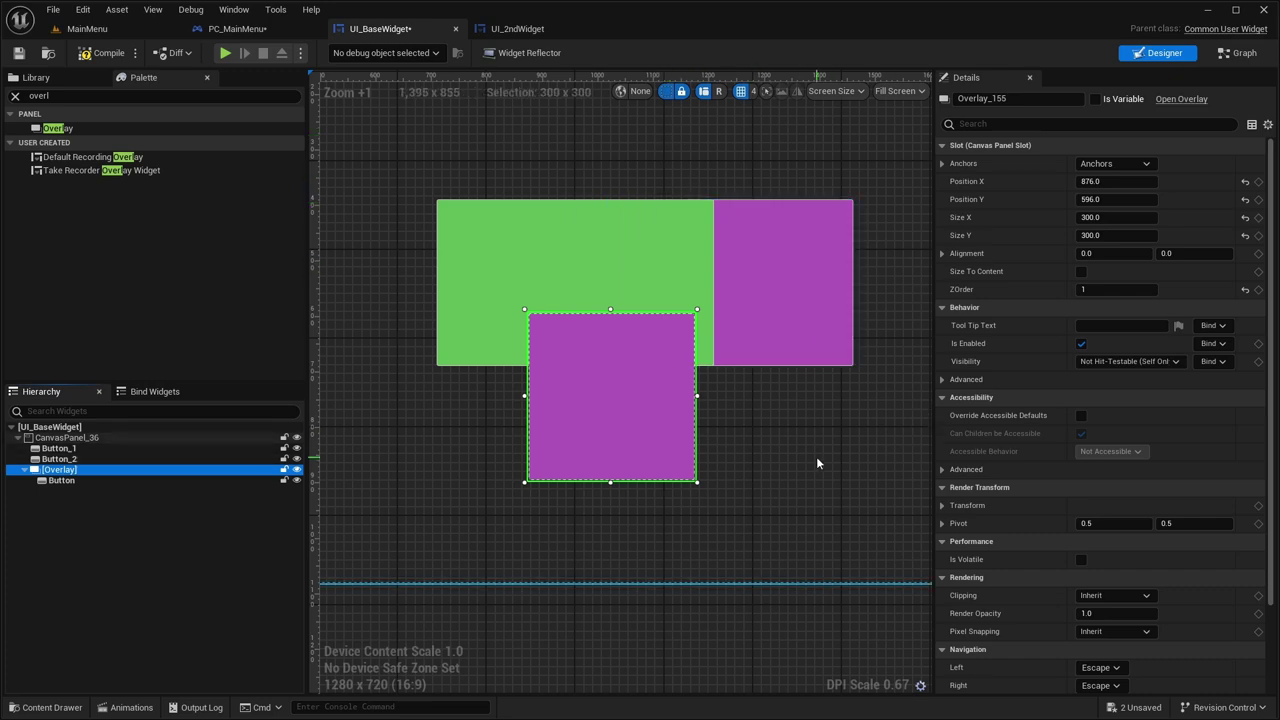
pyautogui.click(71, 438)
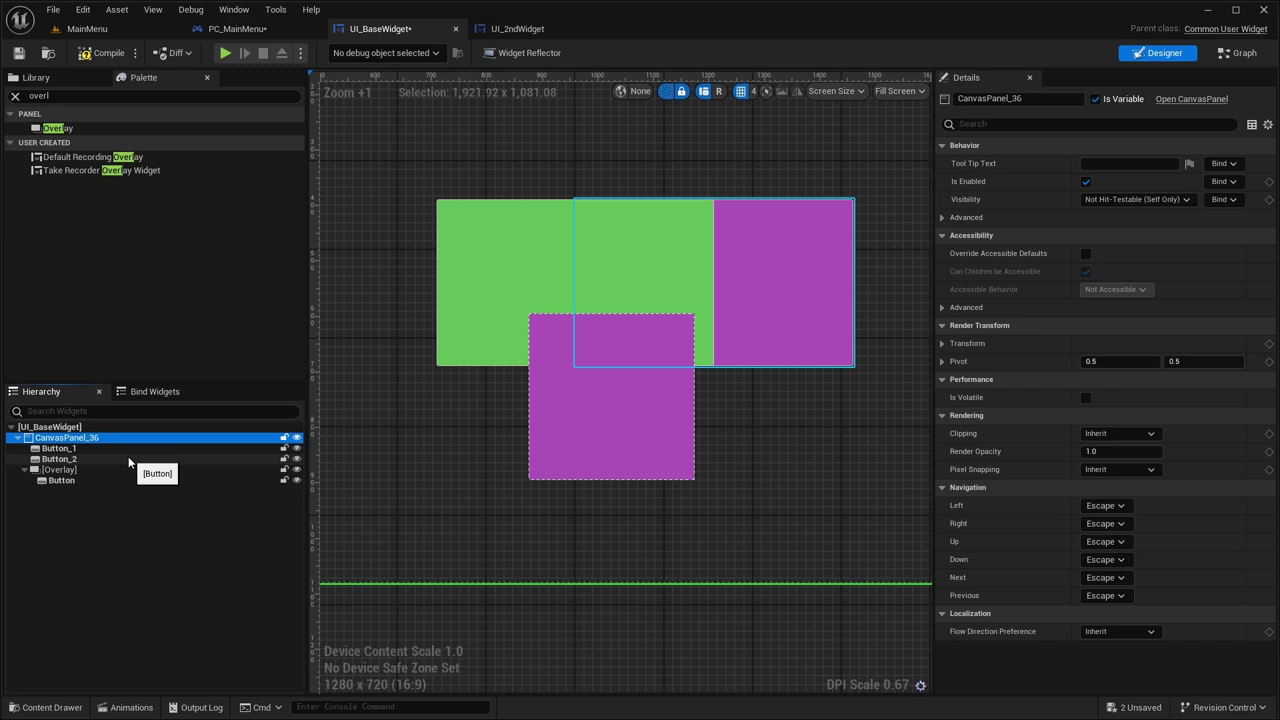
pyautogui.click(99, 448)
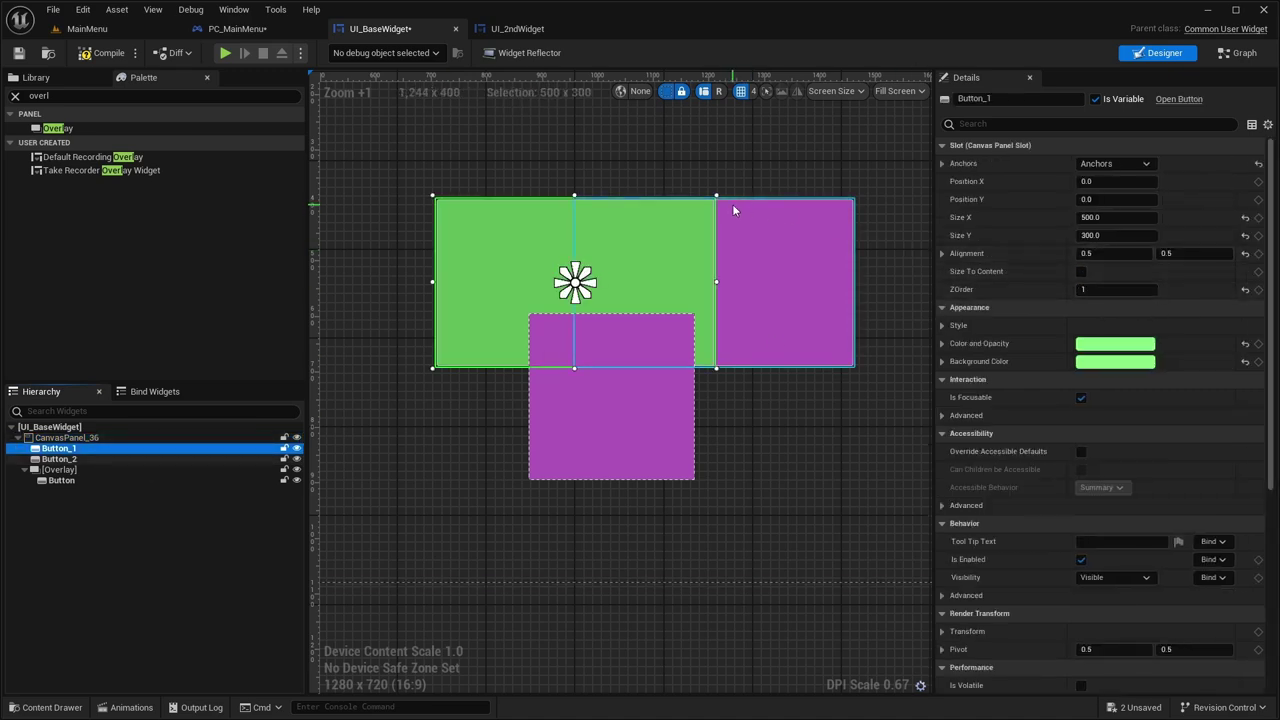
pyautogui.moveTo(706, 169); pyautogui.dragTo(700, 168, button='right')
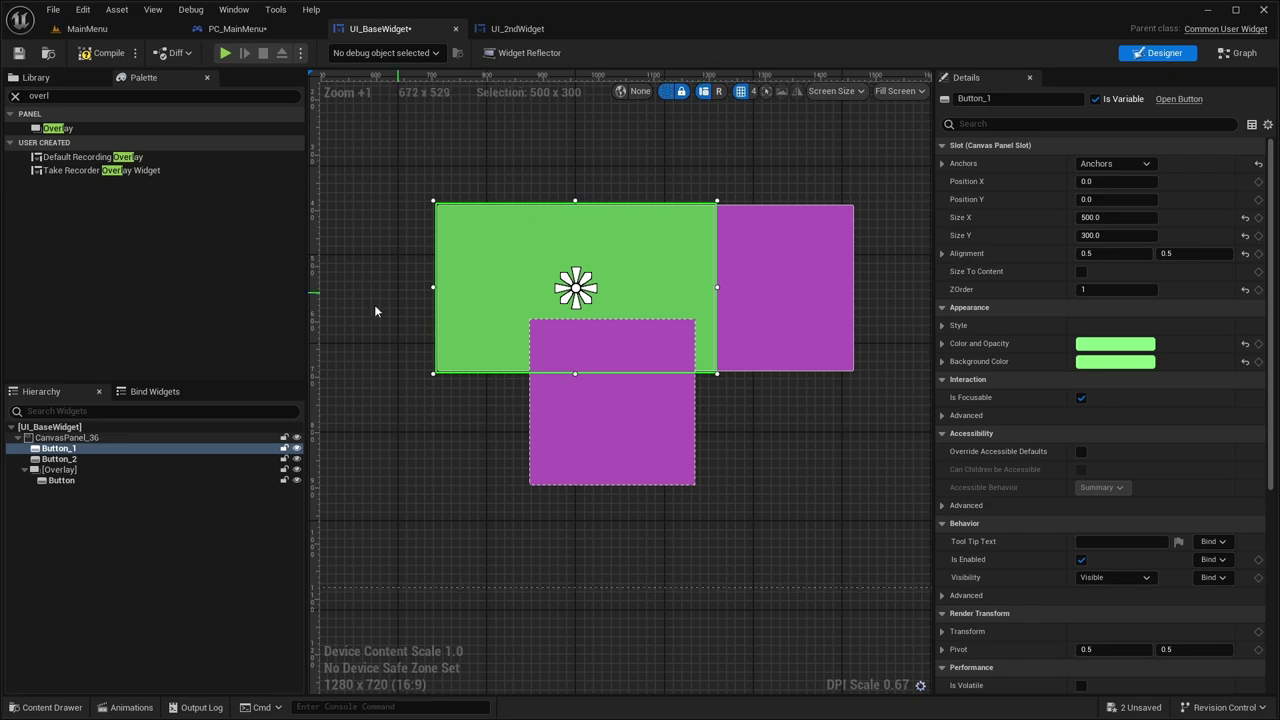
pyautogui.click(58, 469)
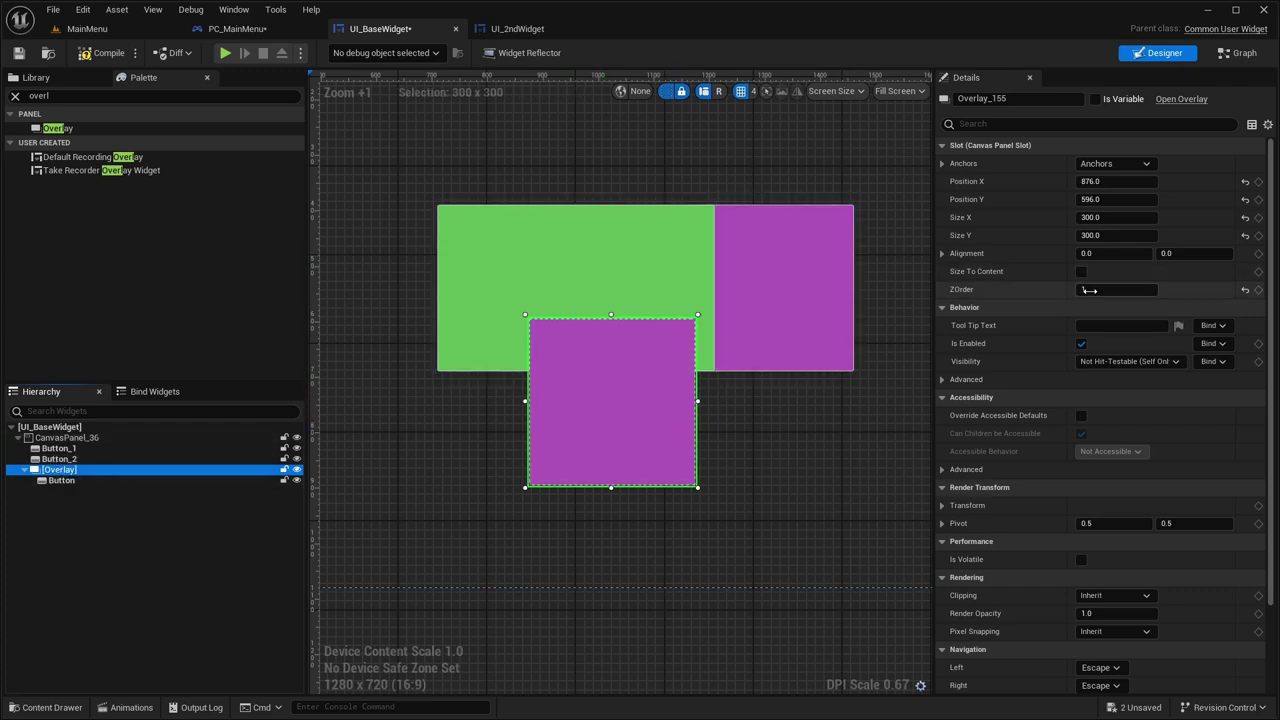
pyautogui.click(252, 458)
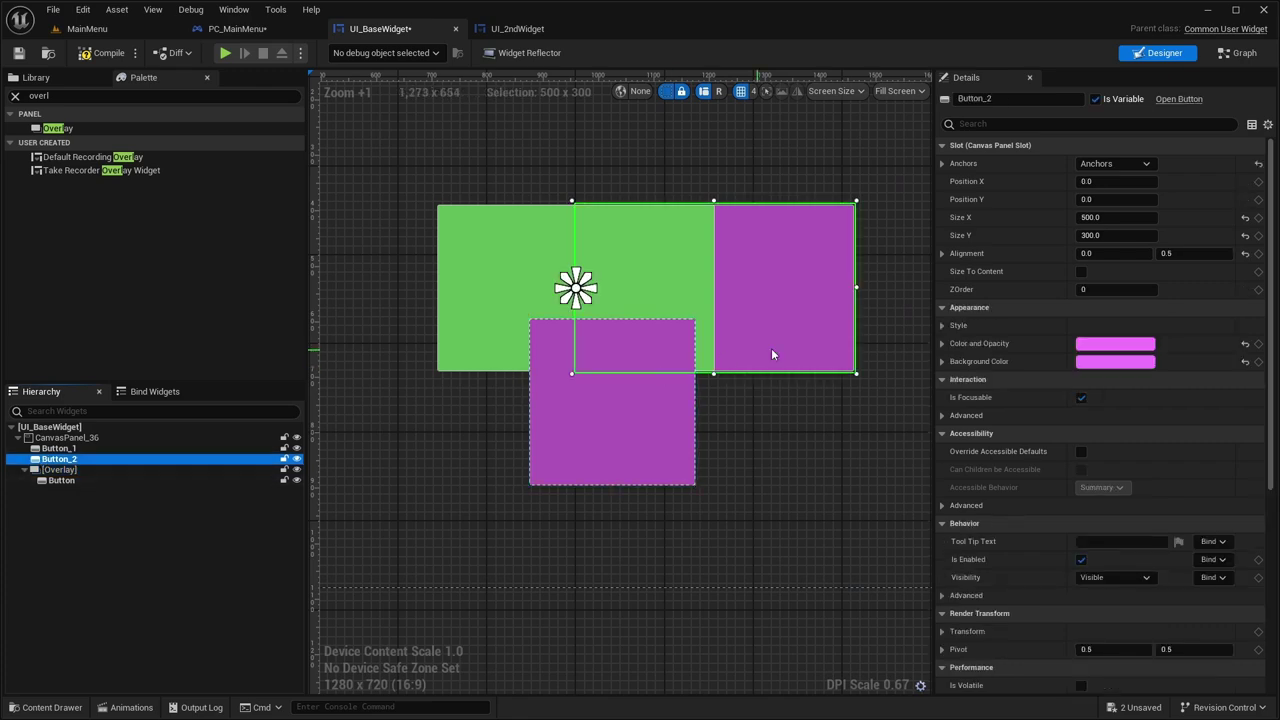
# Set the ZOrder of both Button_1 and the overlay to 0
pyautogui.click(76, 447)
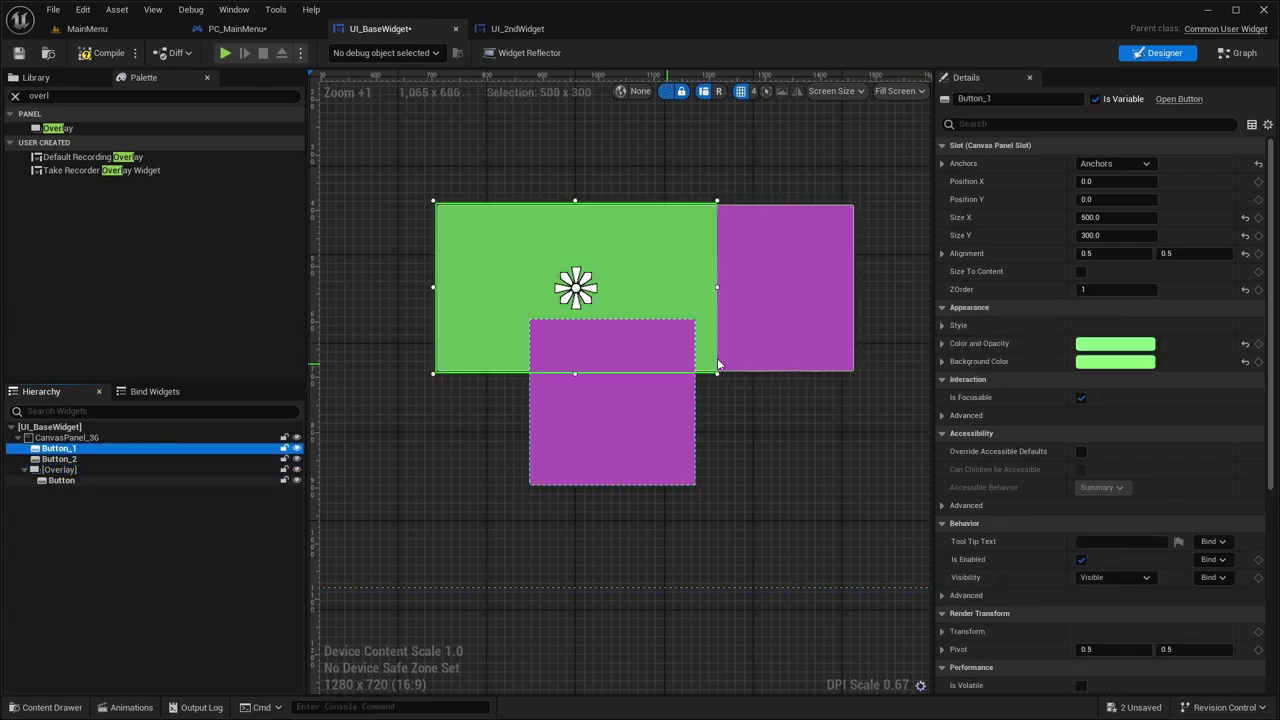
pyautogui.click(1112, 289)
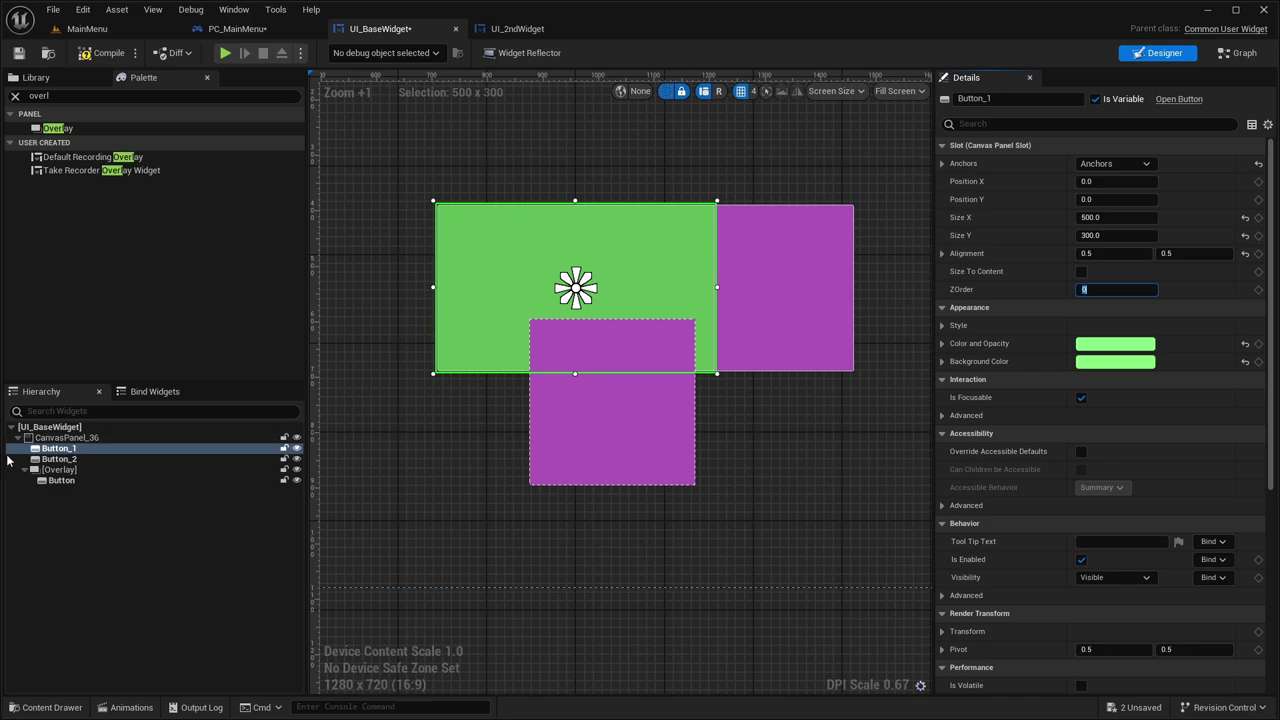
pyautogui.click(59, 469)
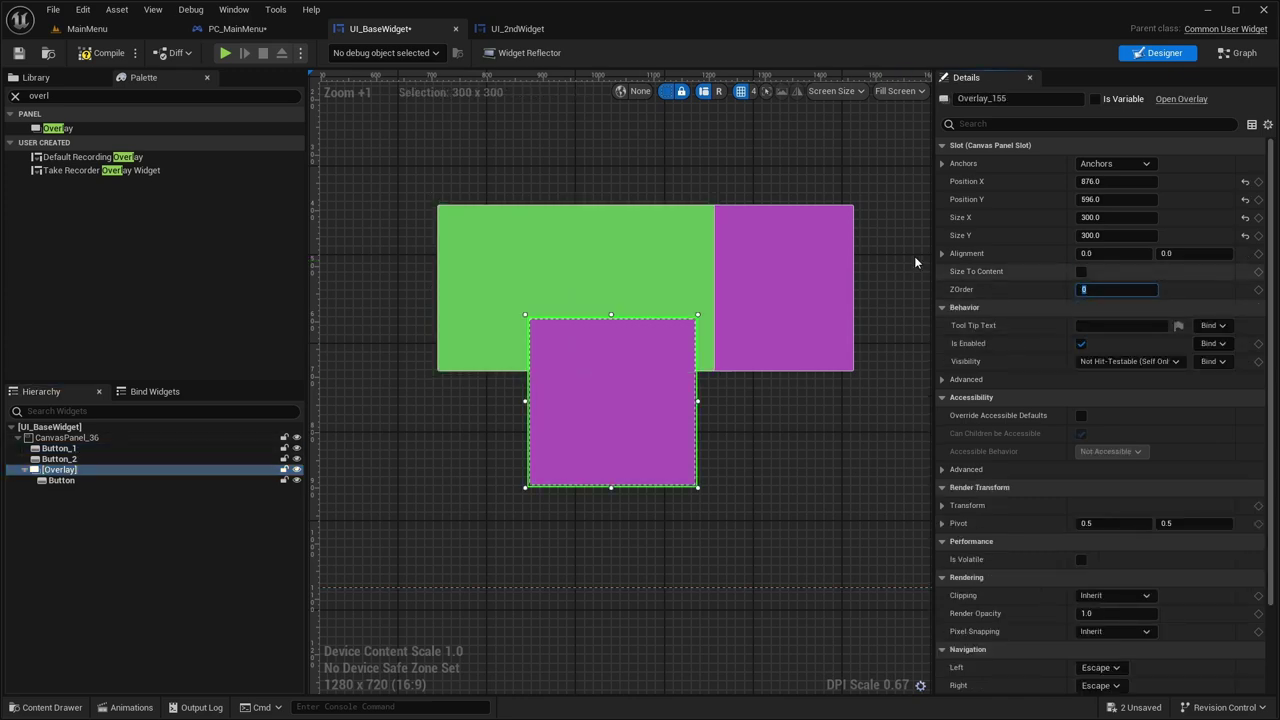
pyautogui.press('Return')
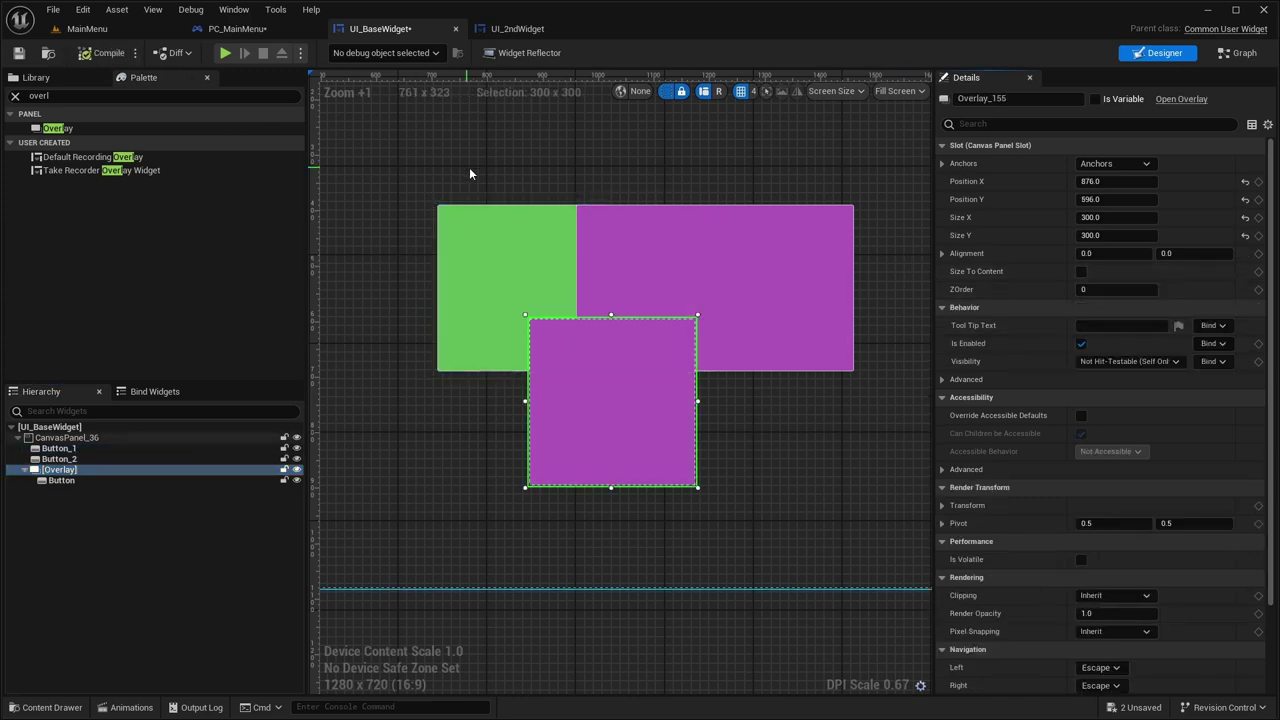
pyautogui.moveTo(589, 375); pyautogui.dragTo(563, 363, button='right')
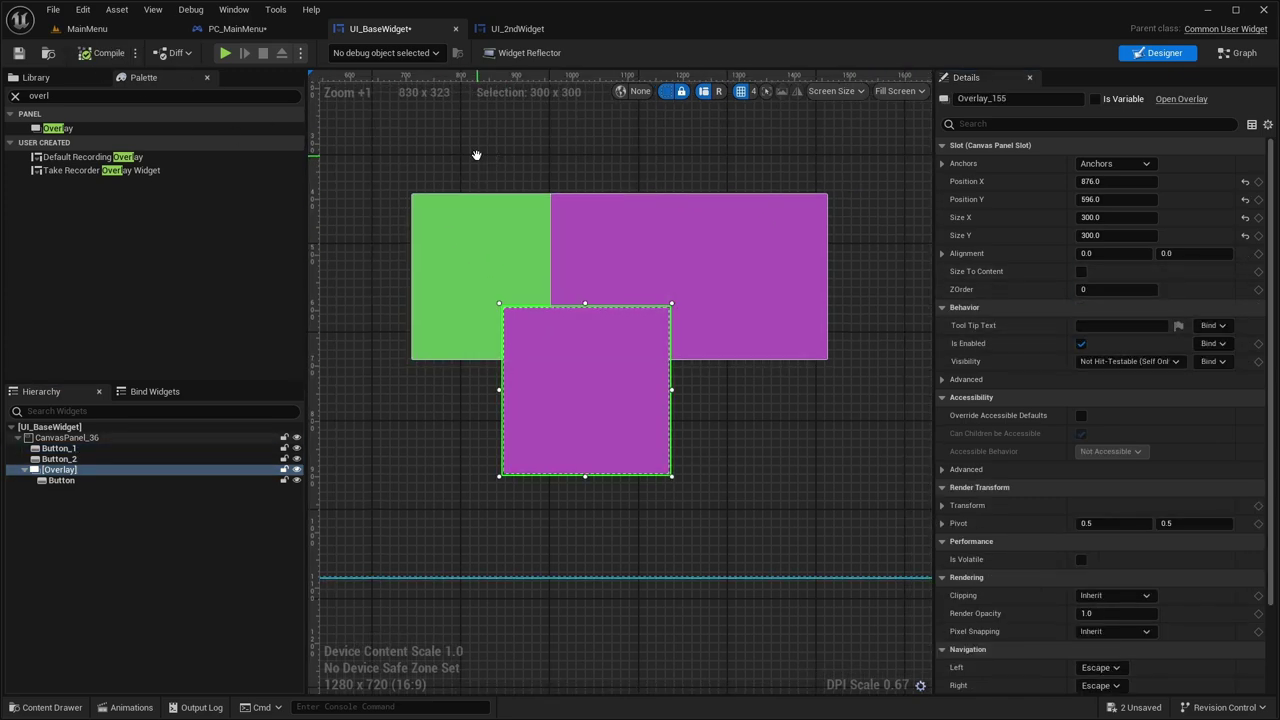
# Change the Color and Opacity and the Background Color of the overlay's child button to light yellow
pyautogui.click(55, 481)
pyautogui.click(1089, 252)
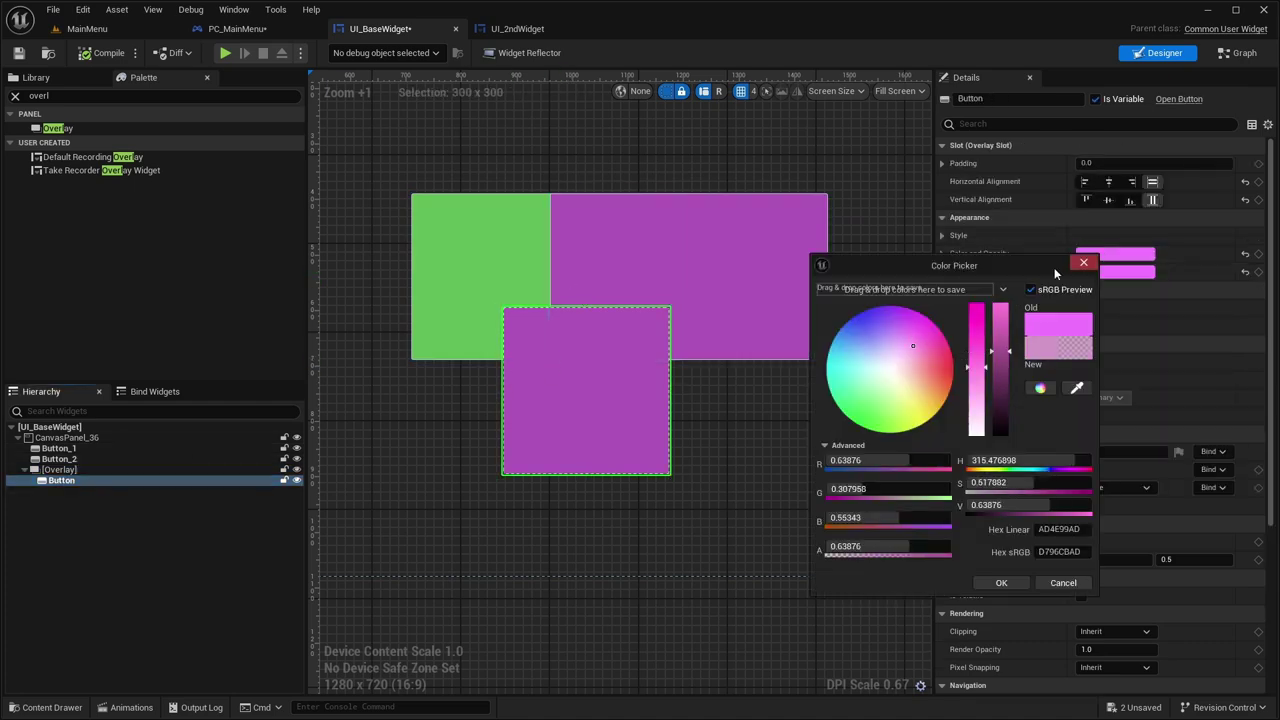
pyautogui.moveTo(925, 410); pyautogui.dragTo(905, 335)
pyautogui.click(997, 560)
pyautogui.click(1115, 271)
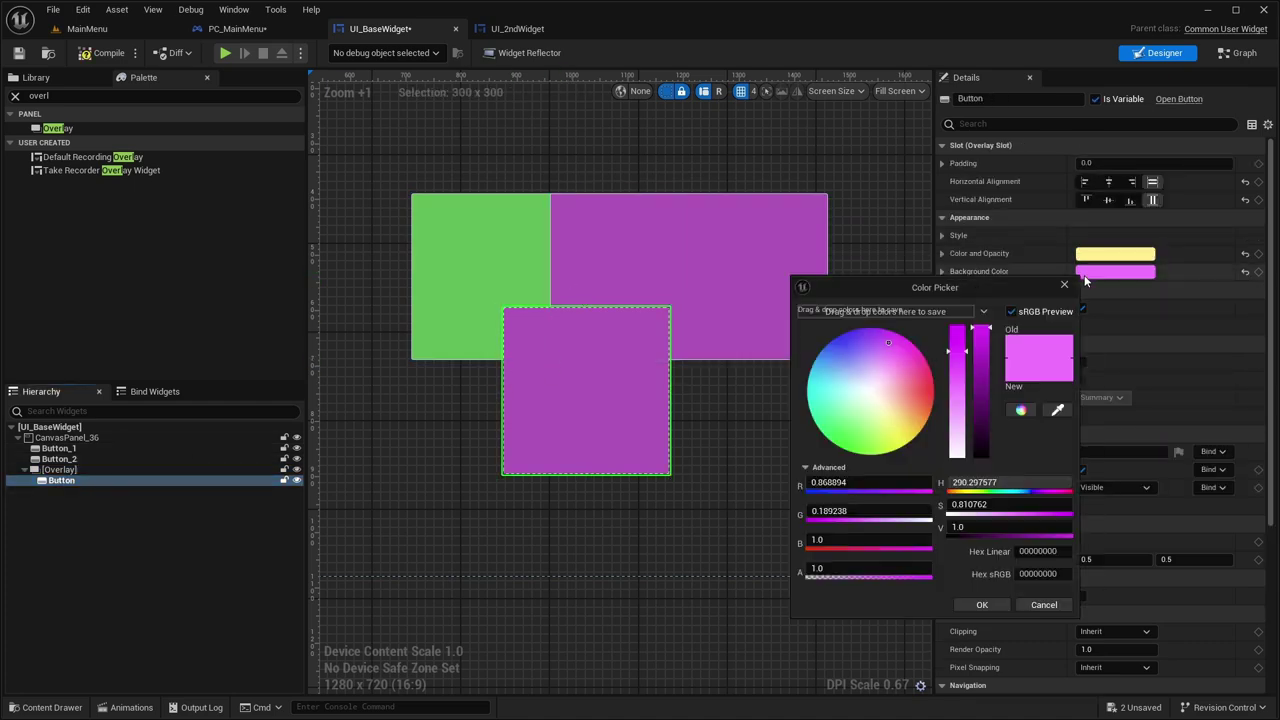
pyautogui.click(901, 440)
pyautogui.click(980, 603)
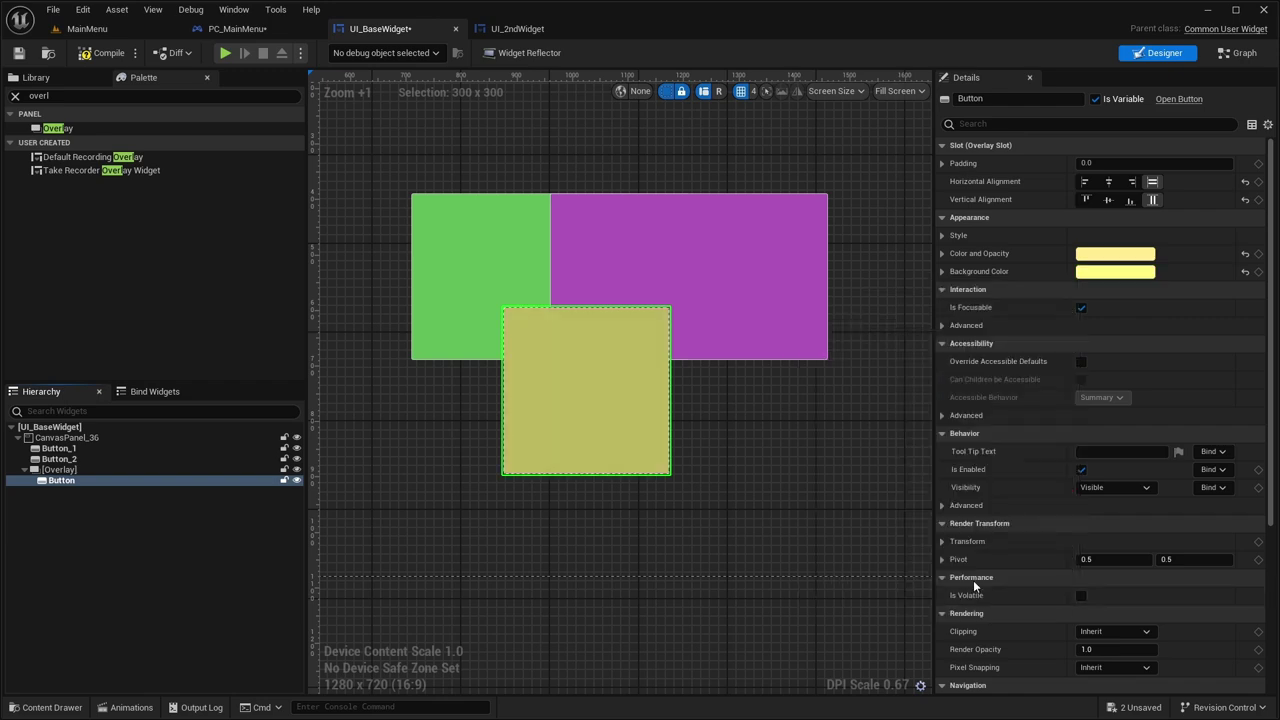
pyautogui.click(772, 500)
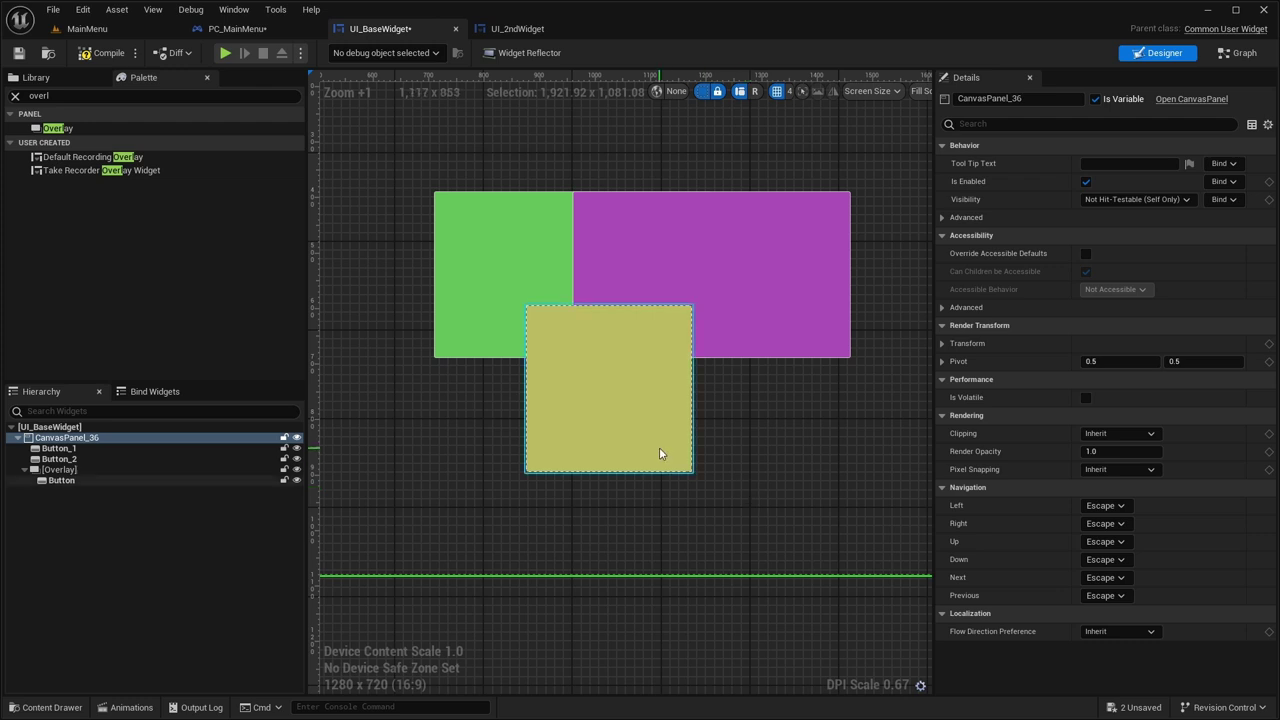
# Move Button_2 above Button_1 in the hierarchy to compare their layering, and return it below Button_1
pyautogui.click(58, 448)
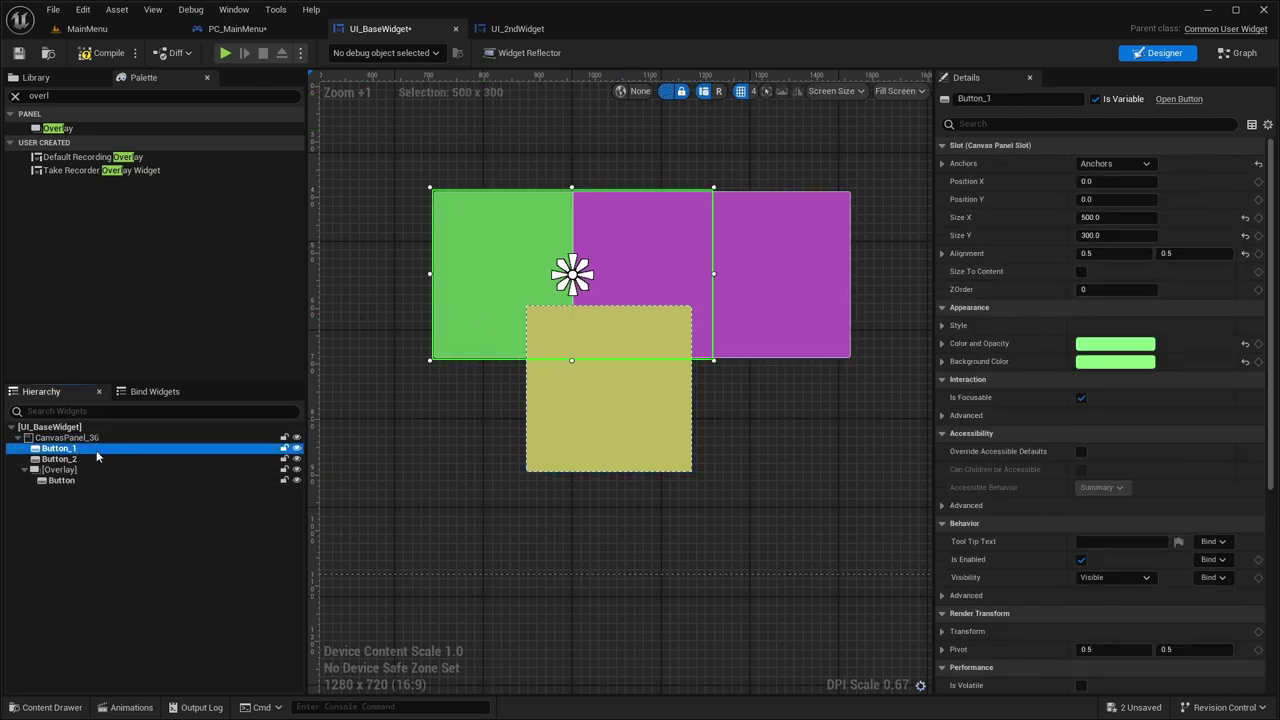
pyautogui.click(60, 459)
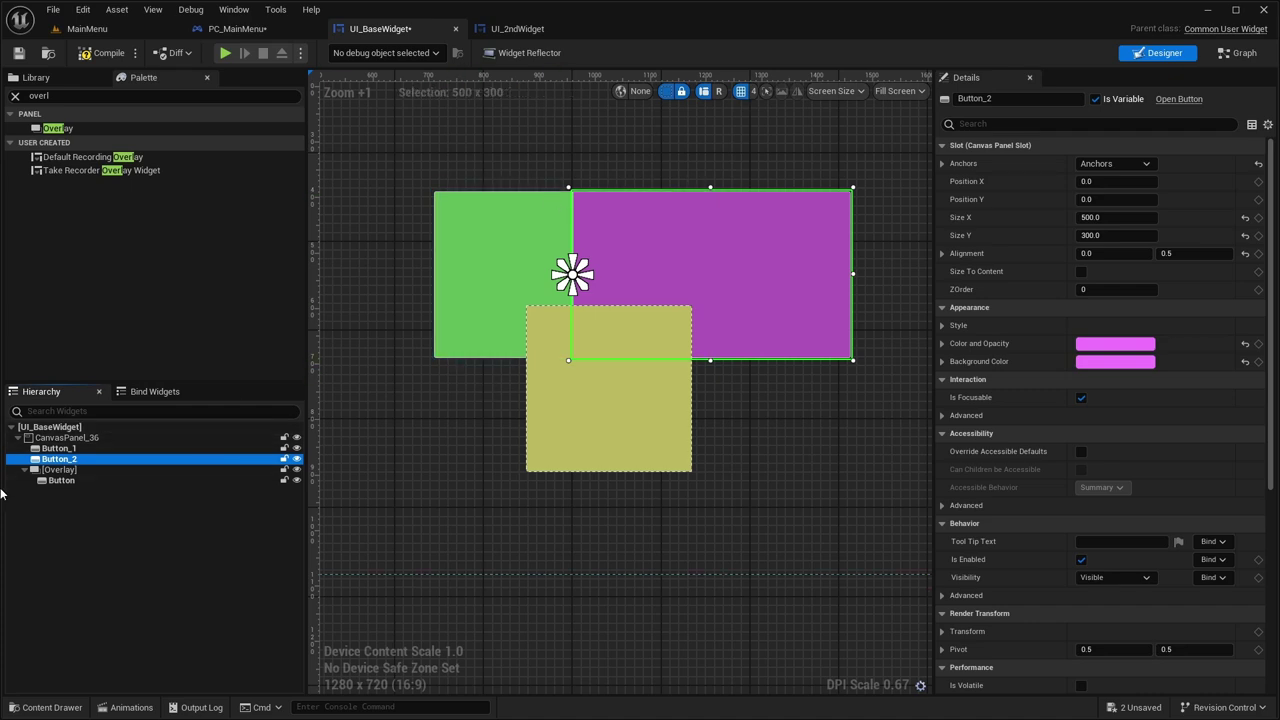
pyautogui.moveTo(54, 459); pyautogui.dragTo(63, 450)
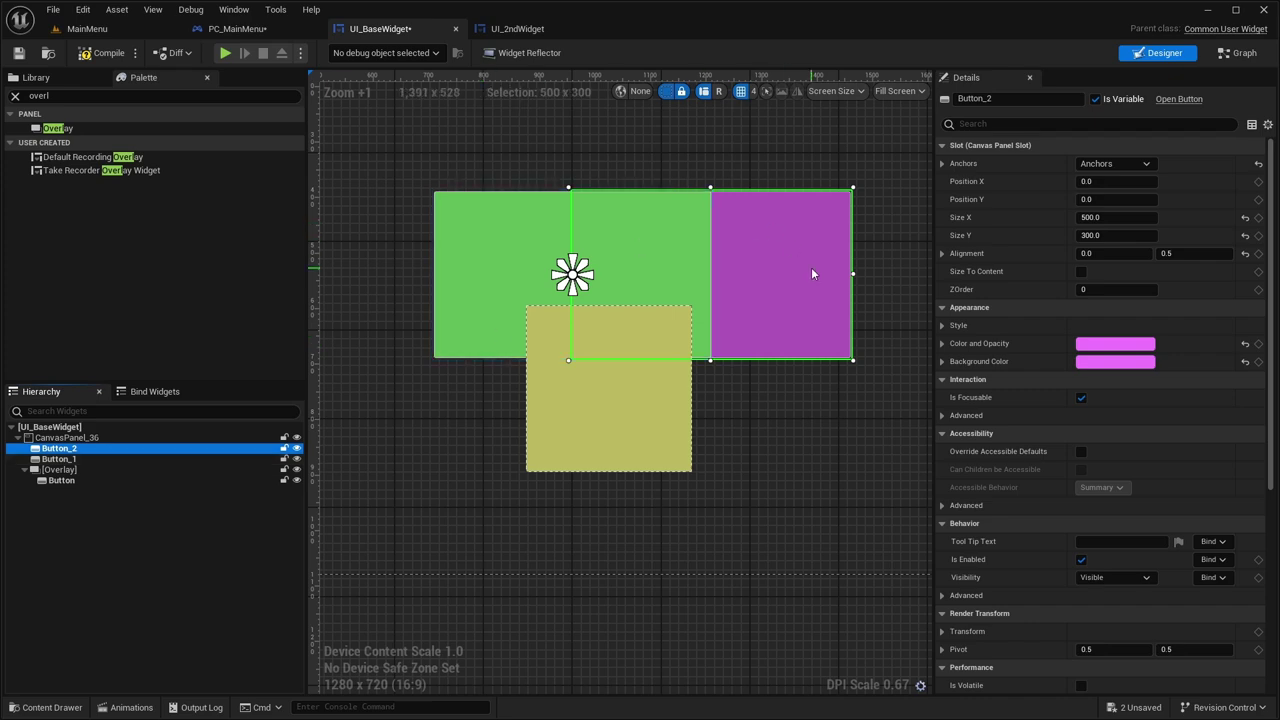
pyautogui.moveTo(58, 455); pyautogui.dragTo(62, 470)
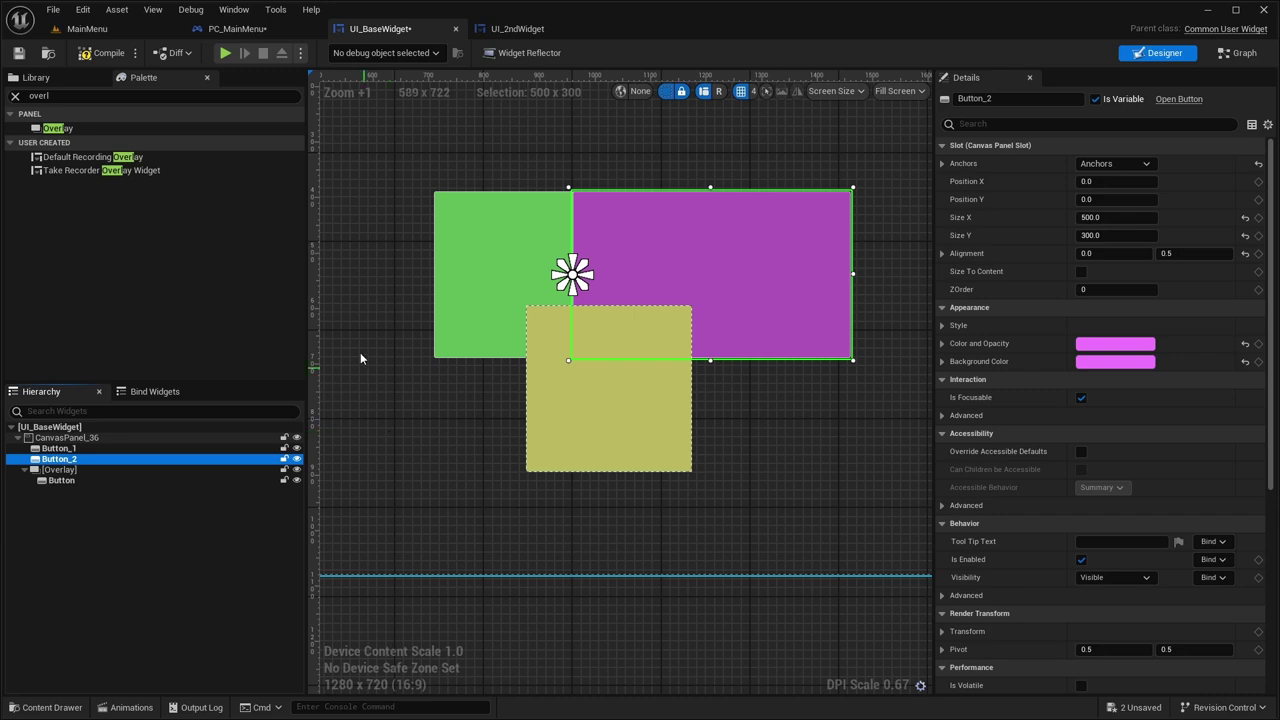
# Duplicate the yellow child button inside the overlay
pyautogui.click(58, 480)
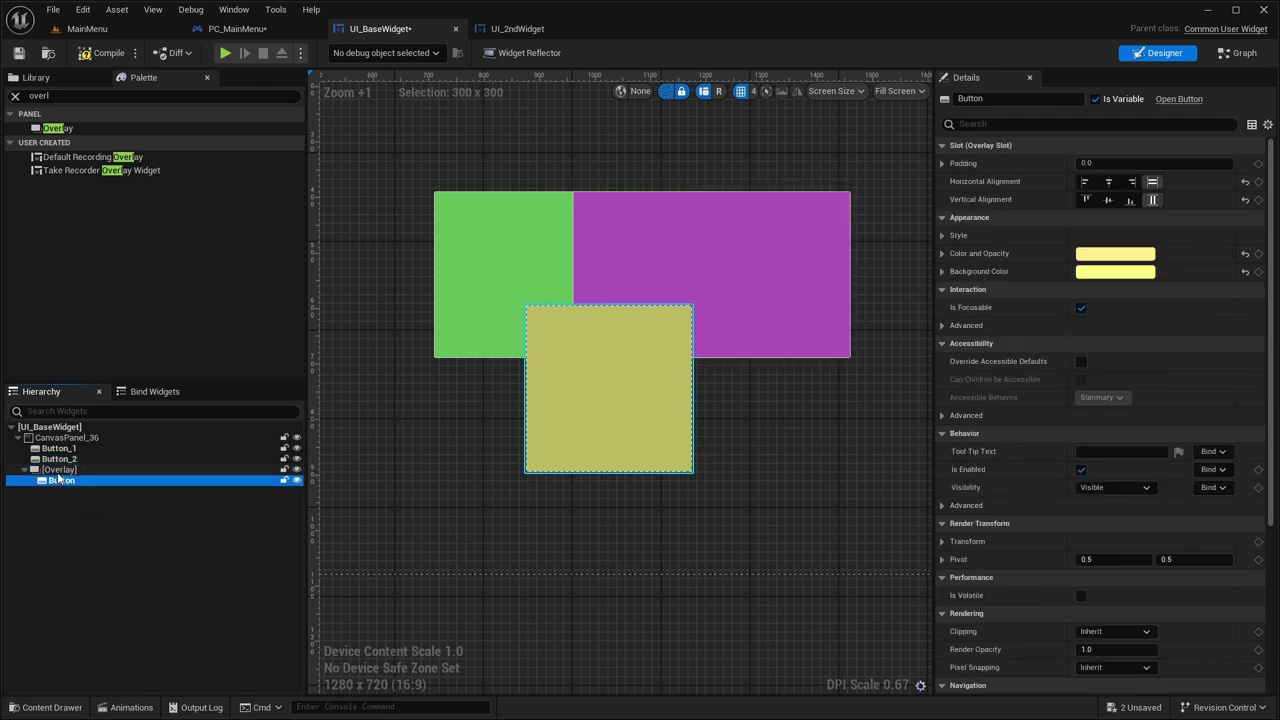
pyautogui.click(58, 469)
pyautogui.click(63, 481)
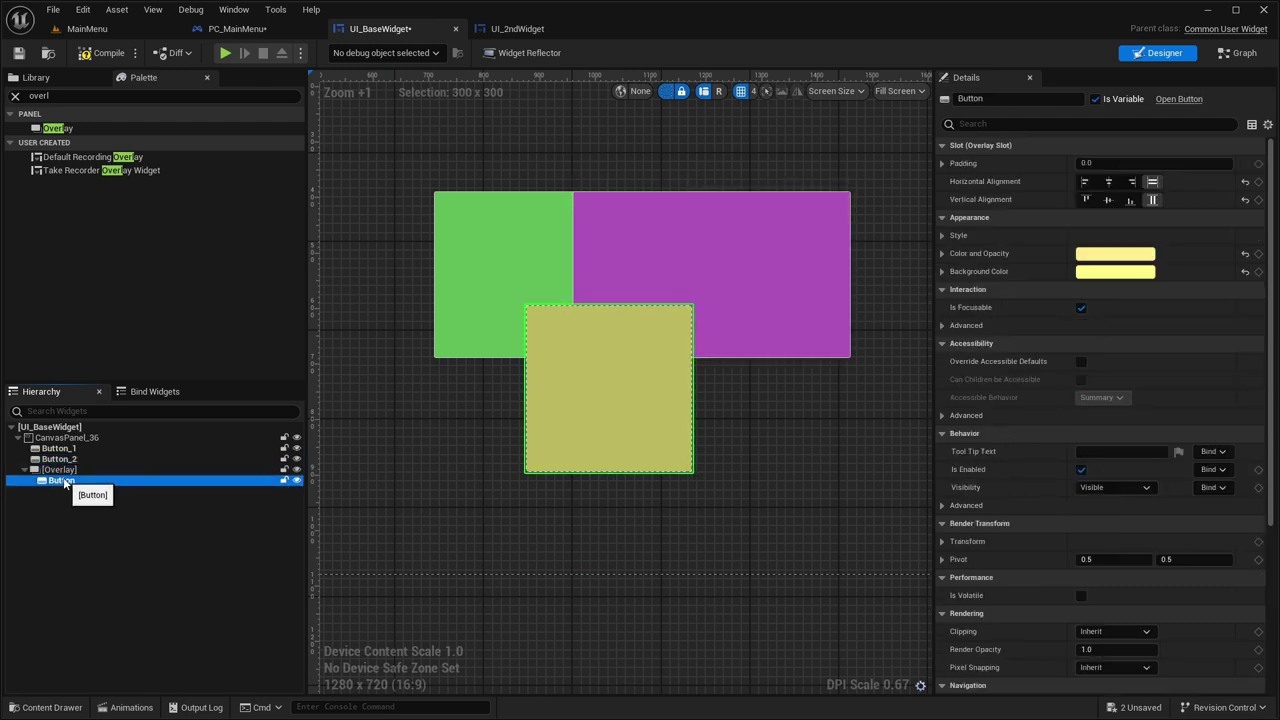
pyautogui.hotkey('ctrl', 'd')
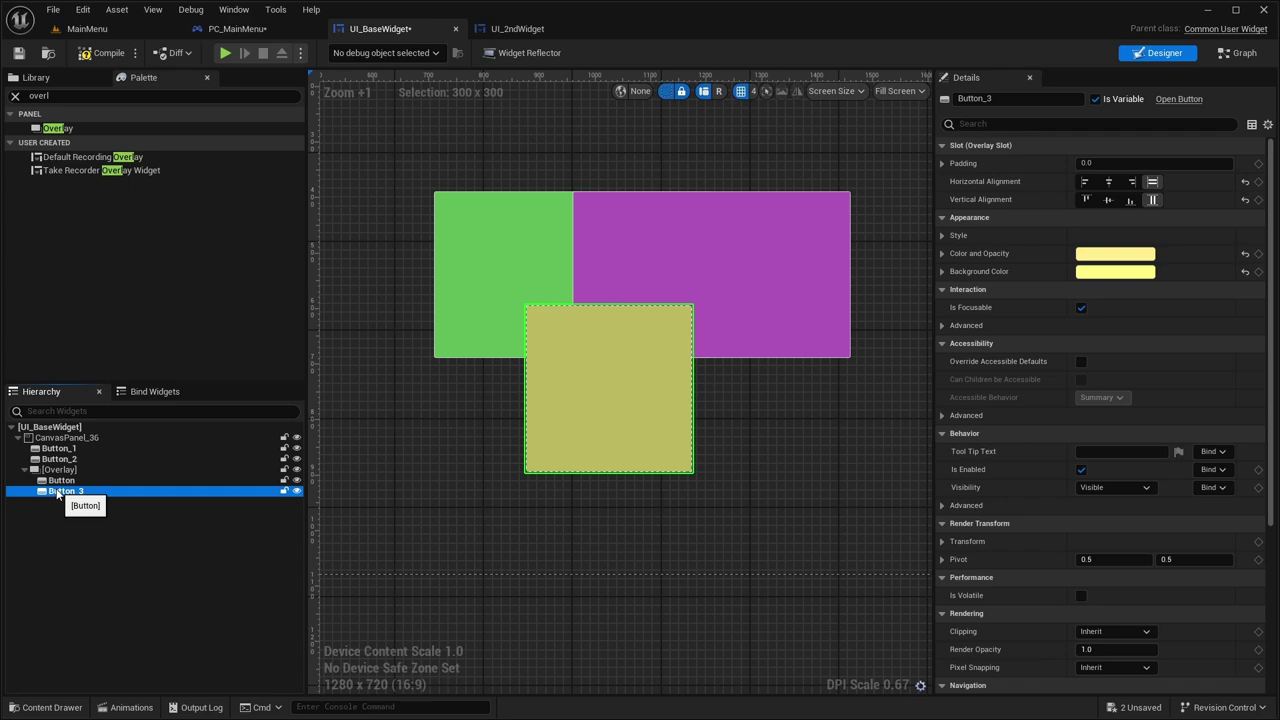
# Set the duplicated button's Color and Opacity to violet-blue and its Background Color to blue
pyautogui.click(1112, 253)
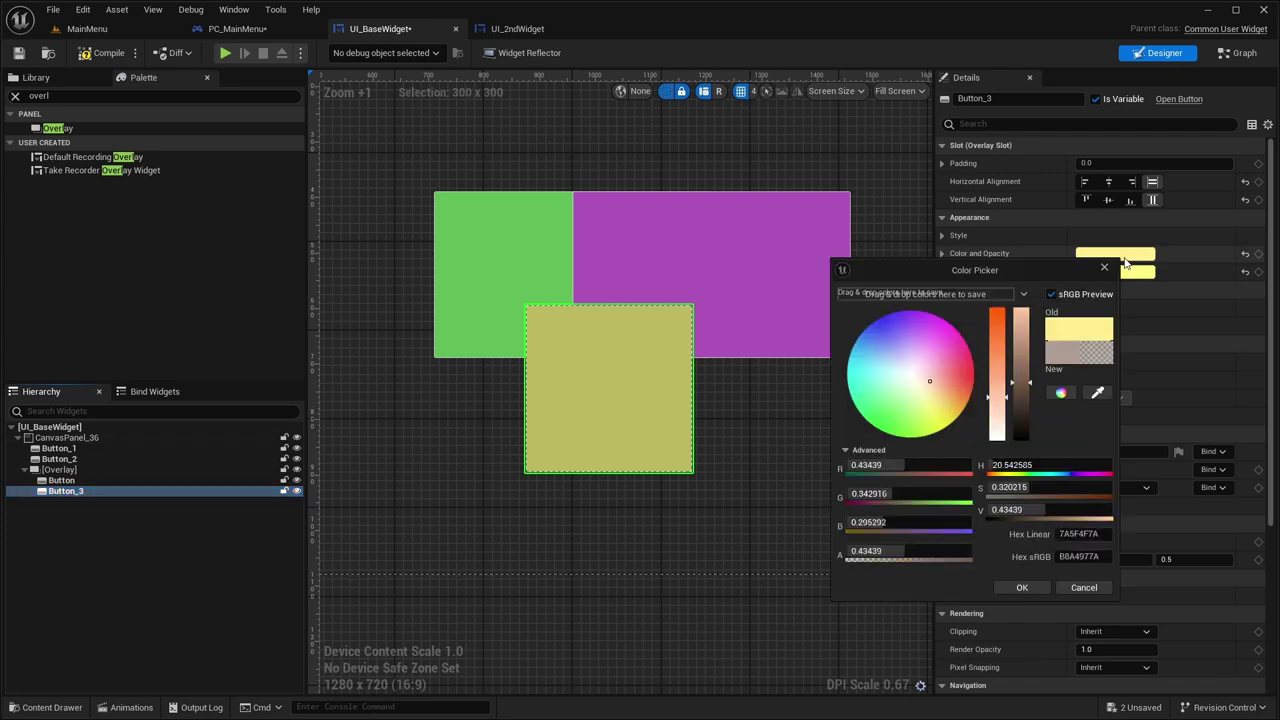
pyautogui.click(888, 325)
pyautogui.click(1022, 587)
pyautogui.click(1115, 271)
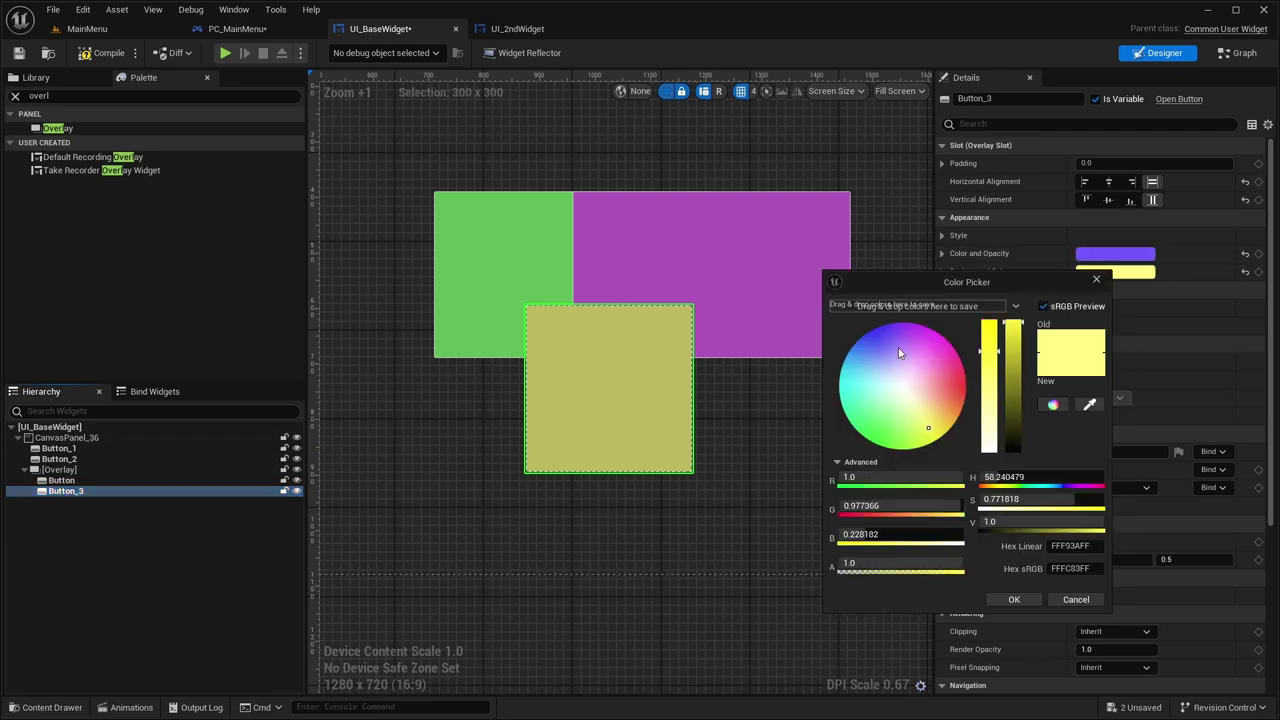
pyautogui.click(873, 341)
pyautogui.click(1008, 599)
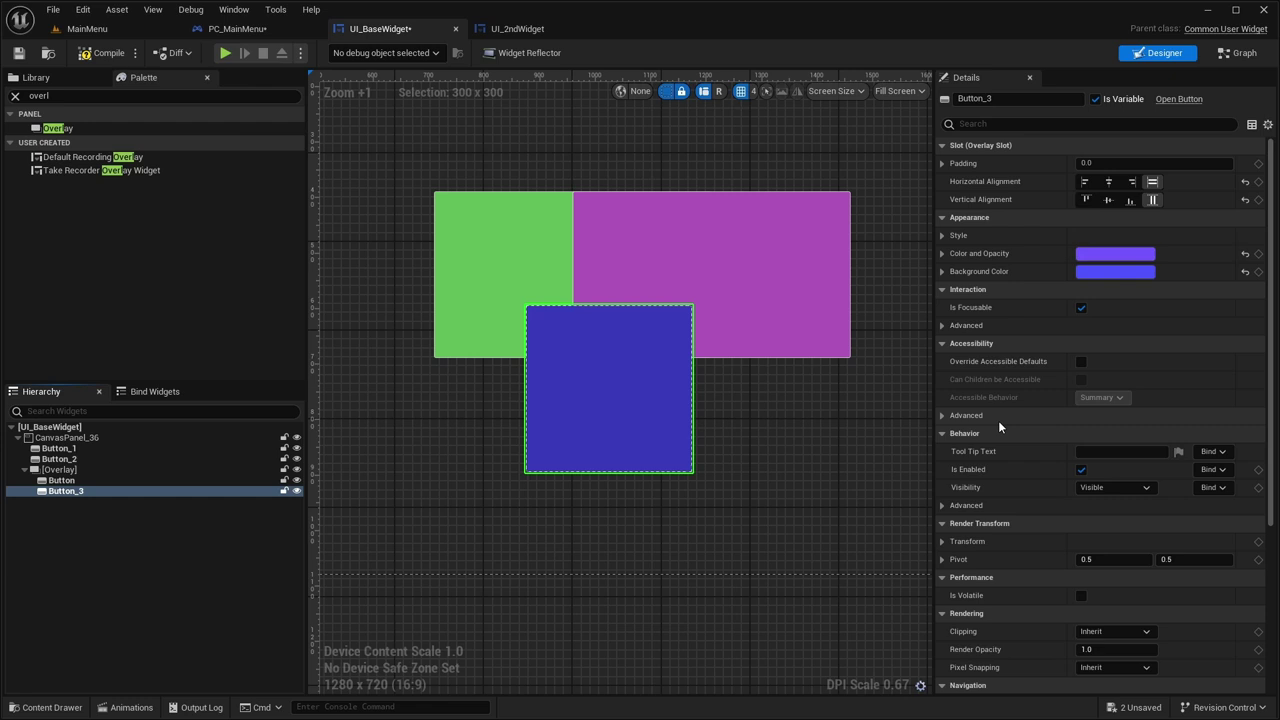
# Move the blue Button_3 above the yellow button in the overlay's hierarchy and check both children's slot settings
pyautogui.moveTo(62, 491); pyautogui.dragTo(77, 489)
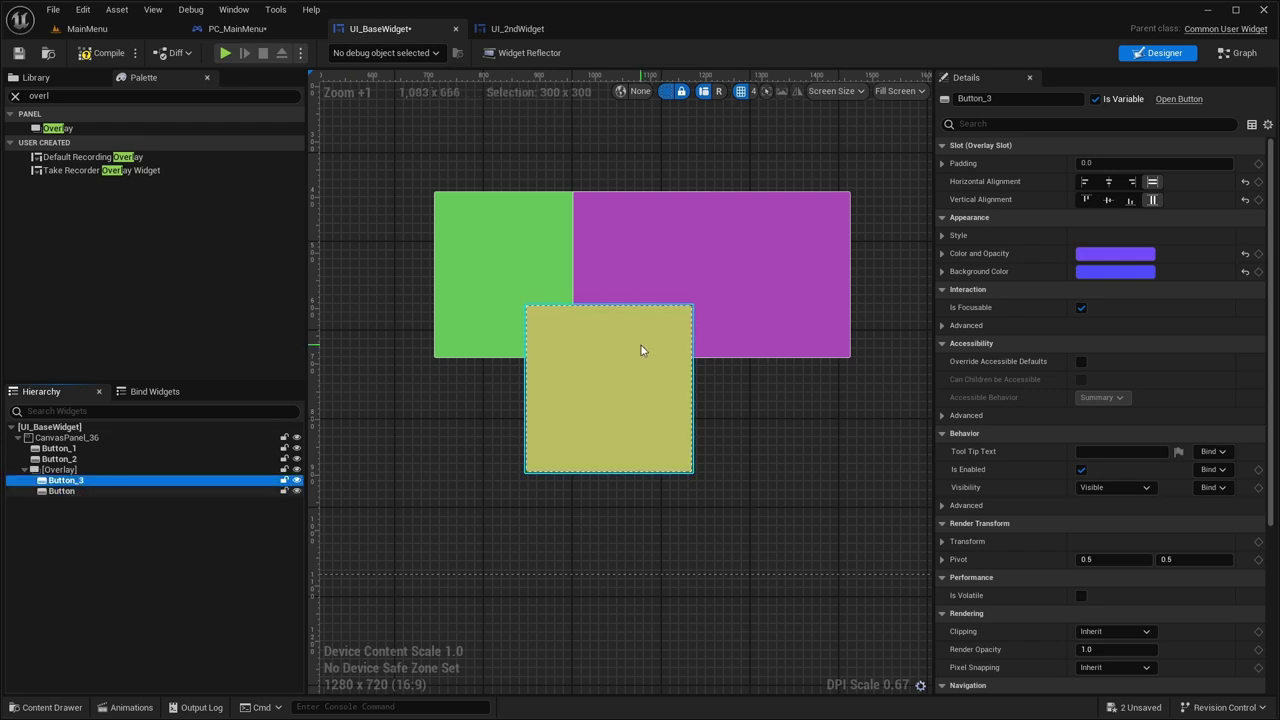
pyautogui.click(72, 491)
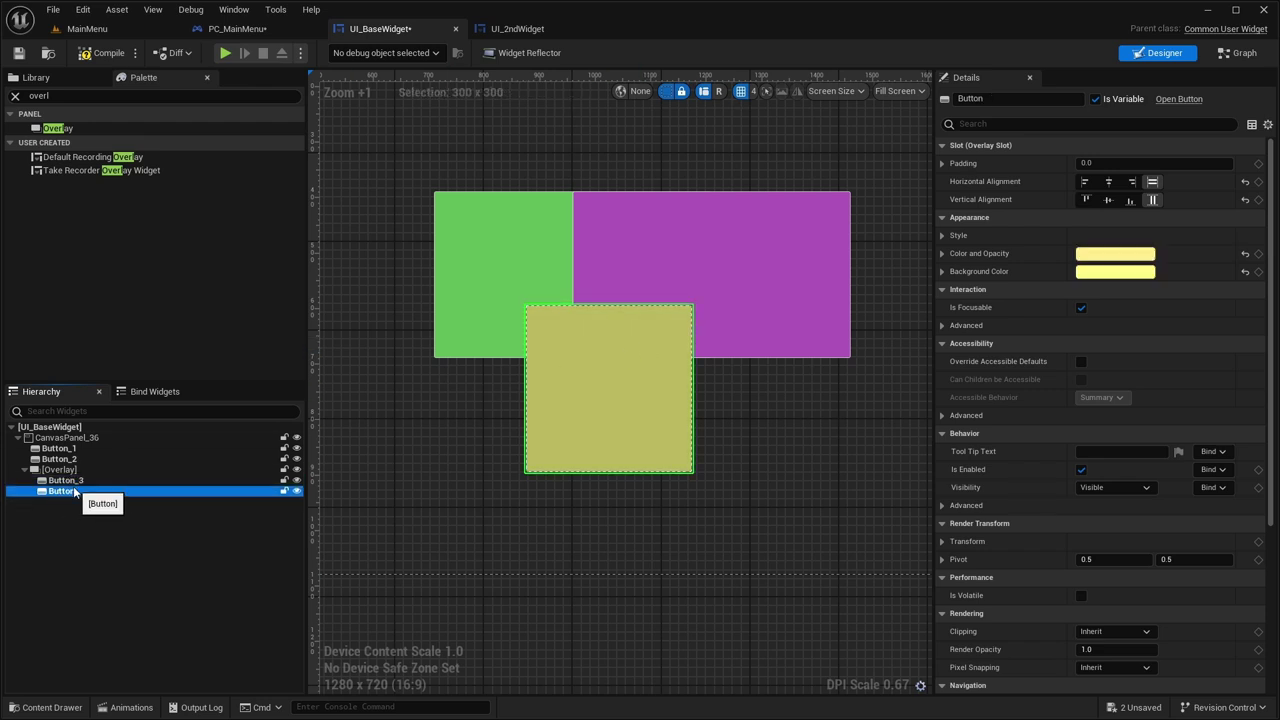
pyautogui.click(61, 481)
# Set the overlay's ZOrder to -1 and compare its slot settings with those of its child Button_3
pyautogui.click(58, 469)
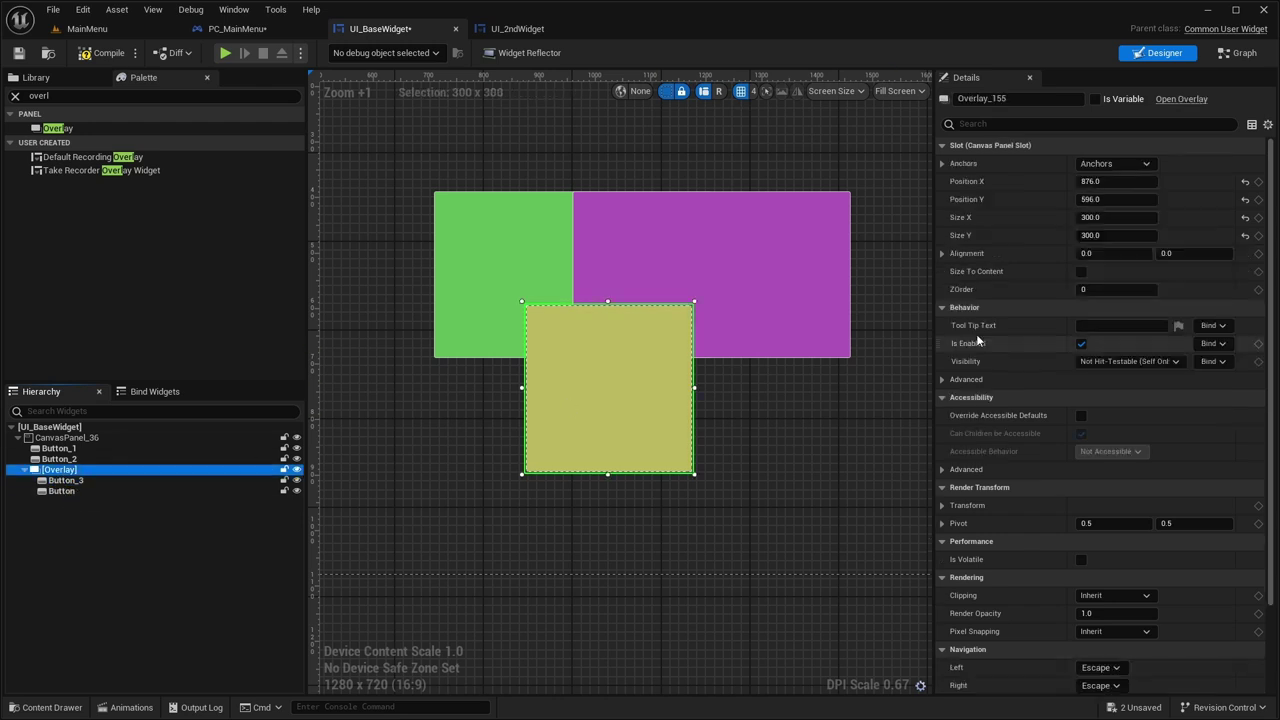
pyautogui.click(1100, 290)
pyautogui.write('-1')
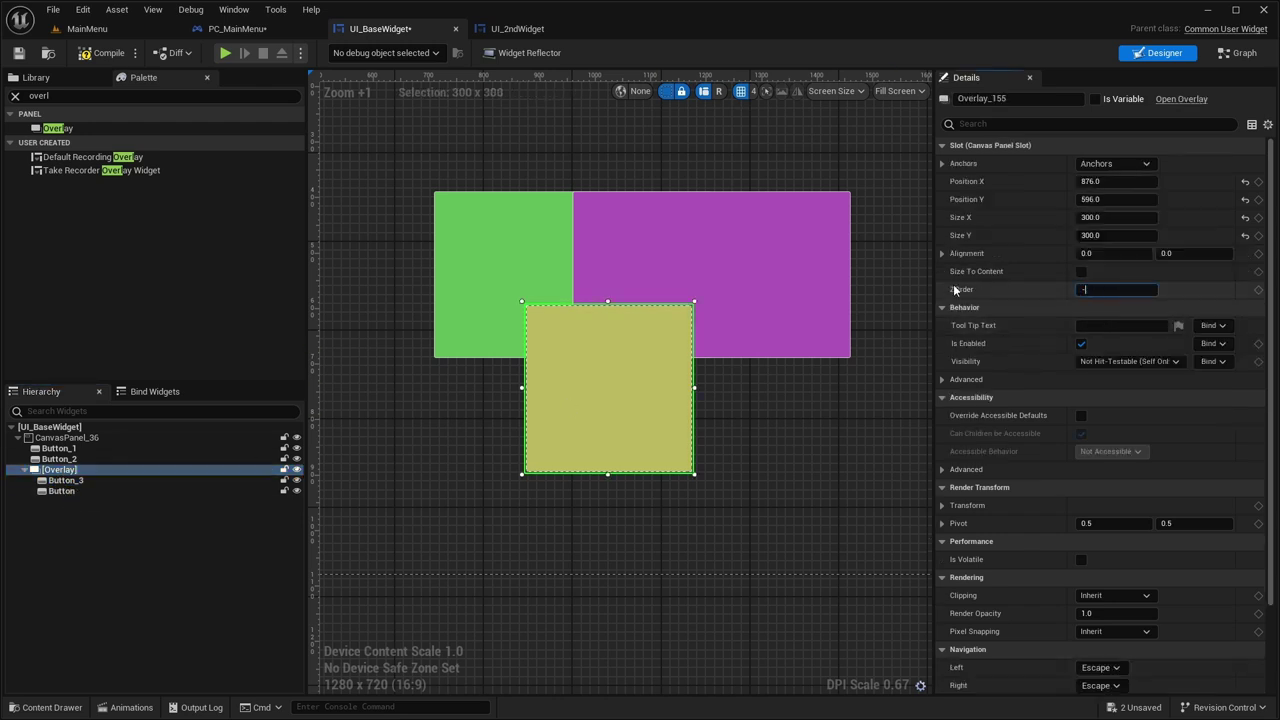
pyautogui.press('Return')
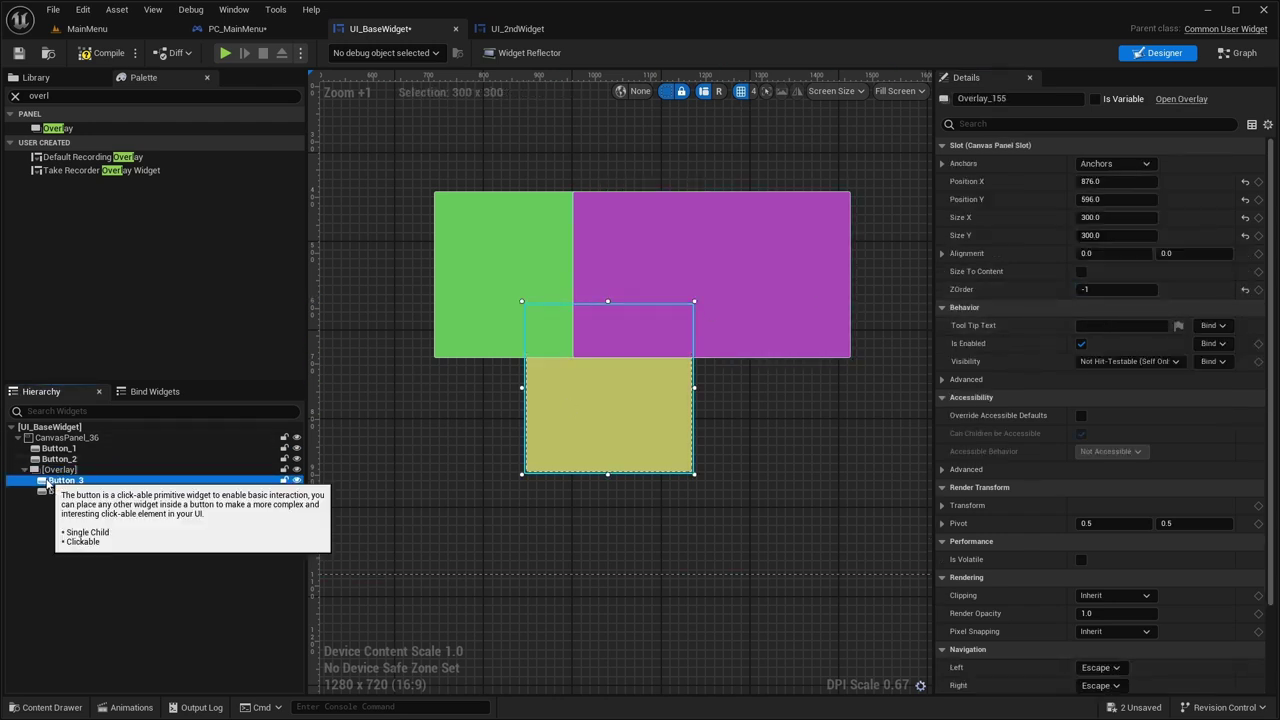
pyautogui.click(40, 481)
pyautogui.click(227, 469)
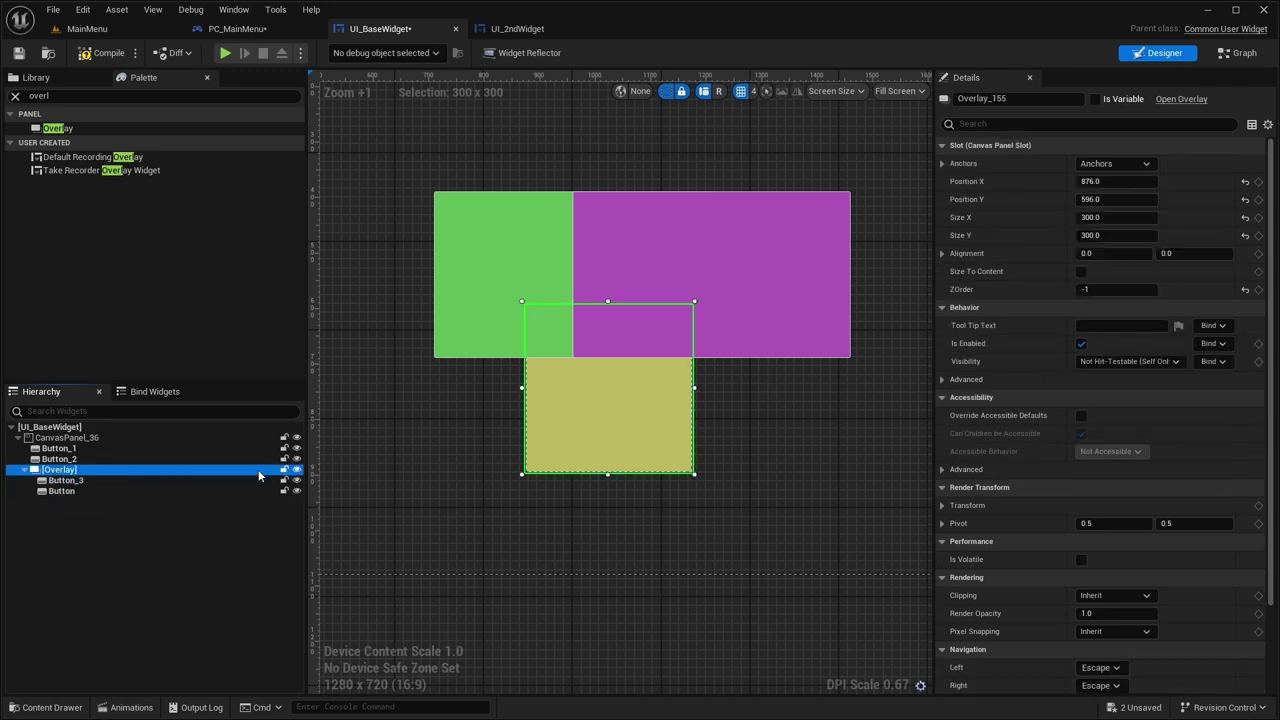
pyautogui.click(62, 481)
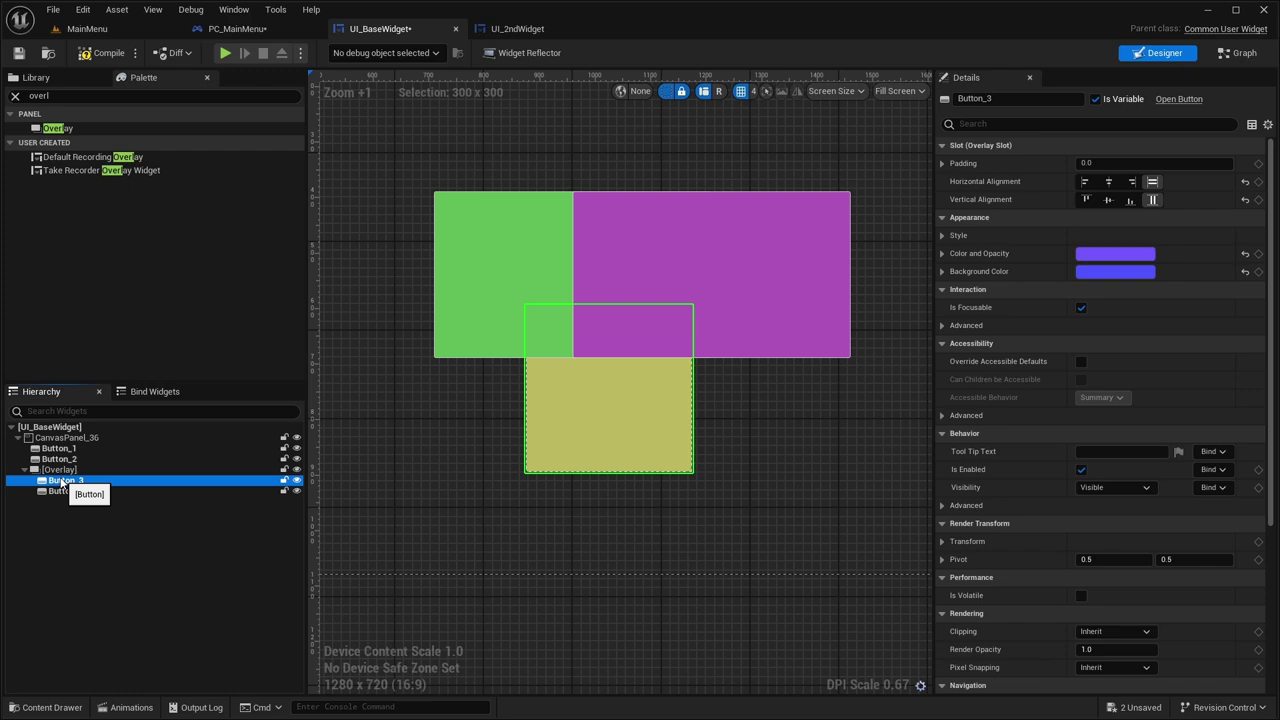
# Set the overlay's ZOrder to 0, and delete the overlay together with its child buttons
pyautogui.click(232, 469)
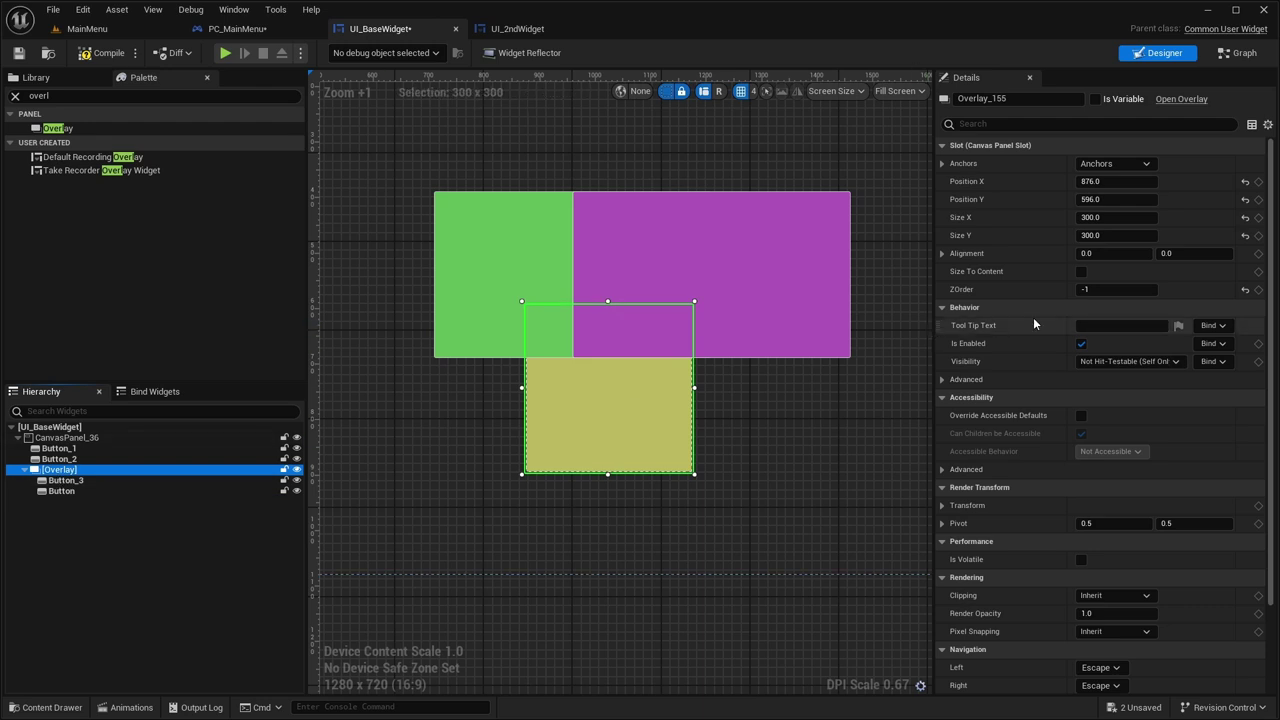
pyautogui.click(1110, 289)
pyautogui.write('0')
pyautogui.press('Return')
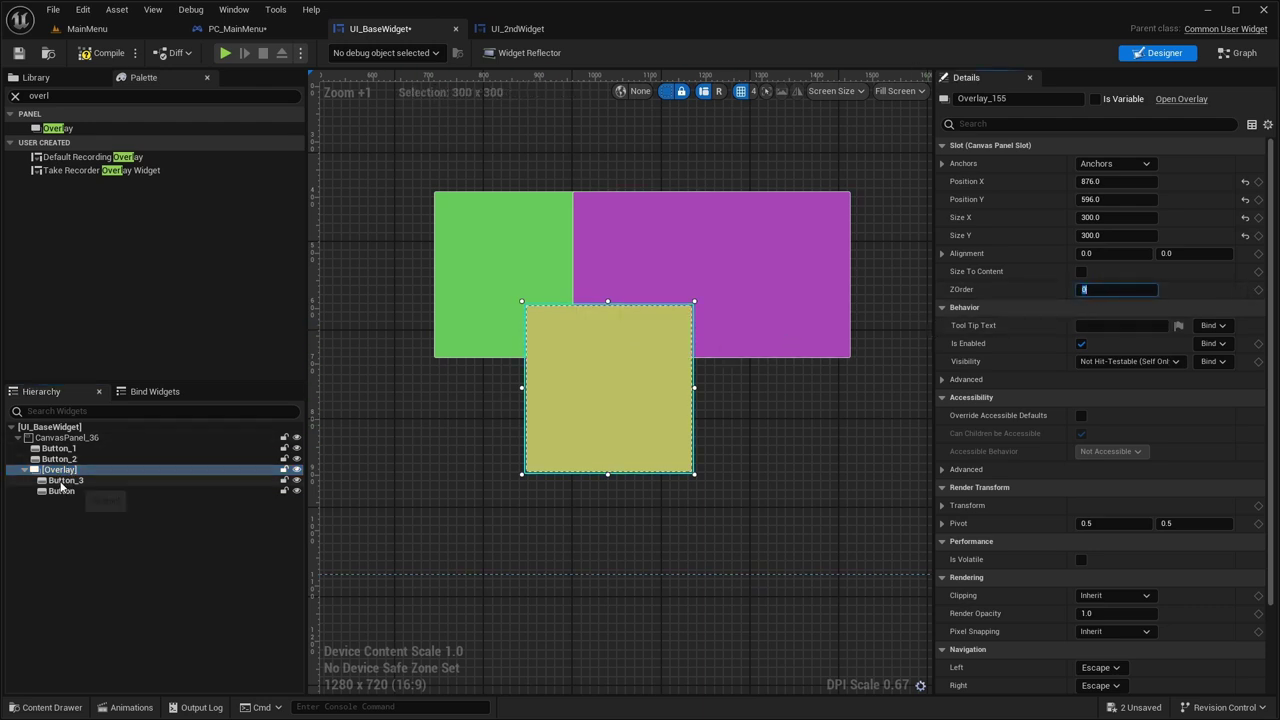
pyautogui.keyDown('shift'); pyautogui.click(144, 489); pyautogui.keyUp('shift')
pyautogui.press('Delete')
# Set the X alignment of the green Button_1 to 1.0
pyautogui.click(57, 453)
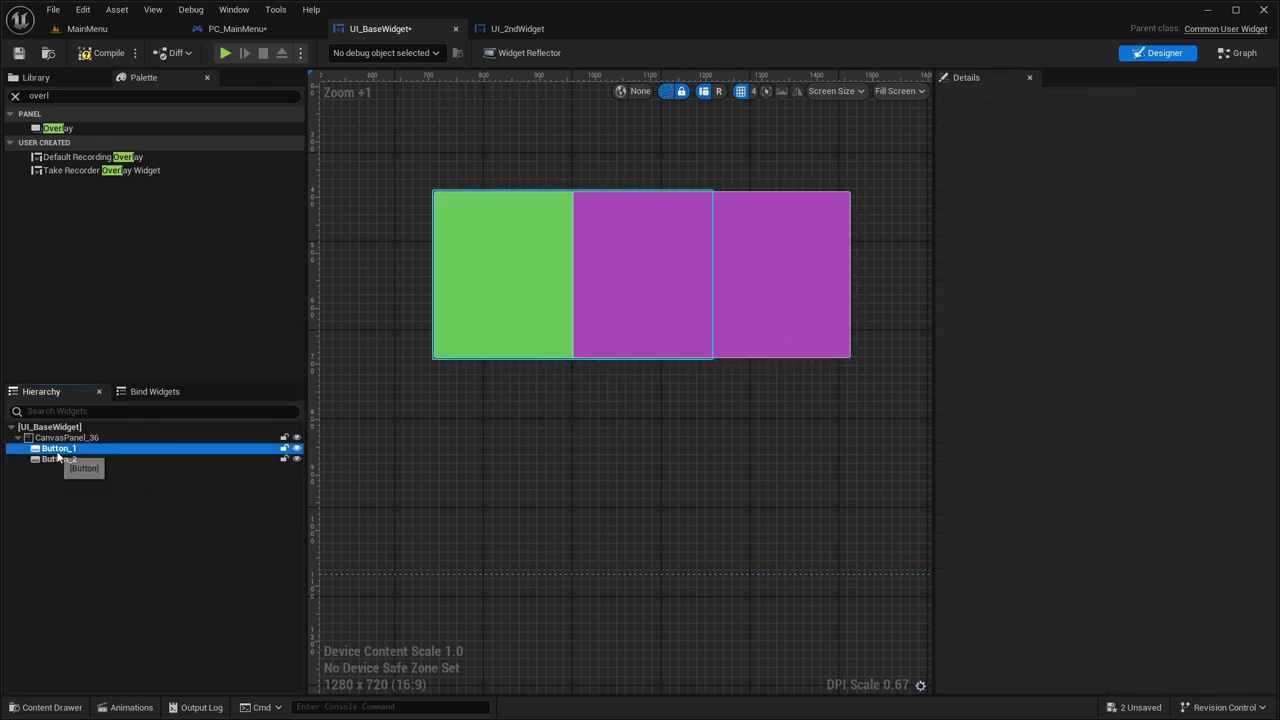
pyautogui.click(1110, 253)
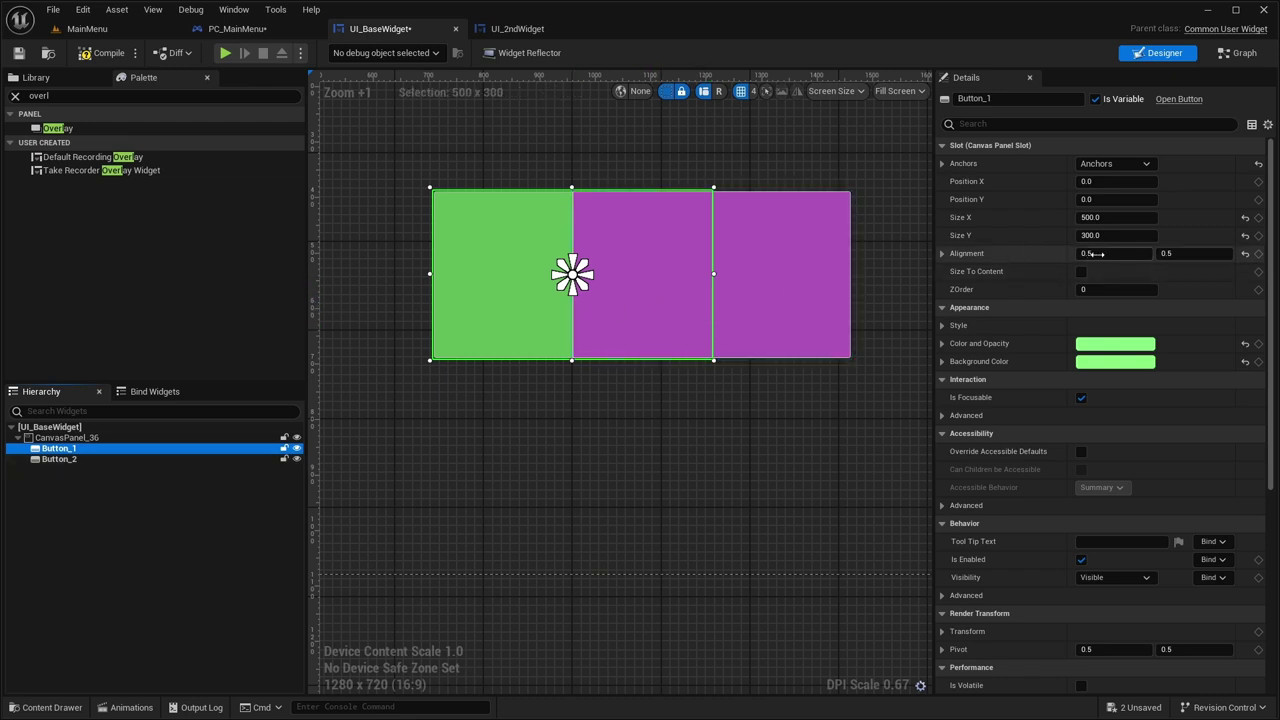
pyautogui.write('1')
pyautogui.press('Return')
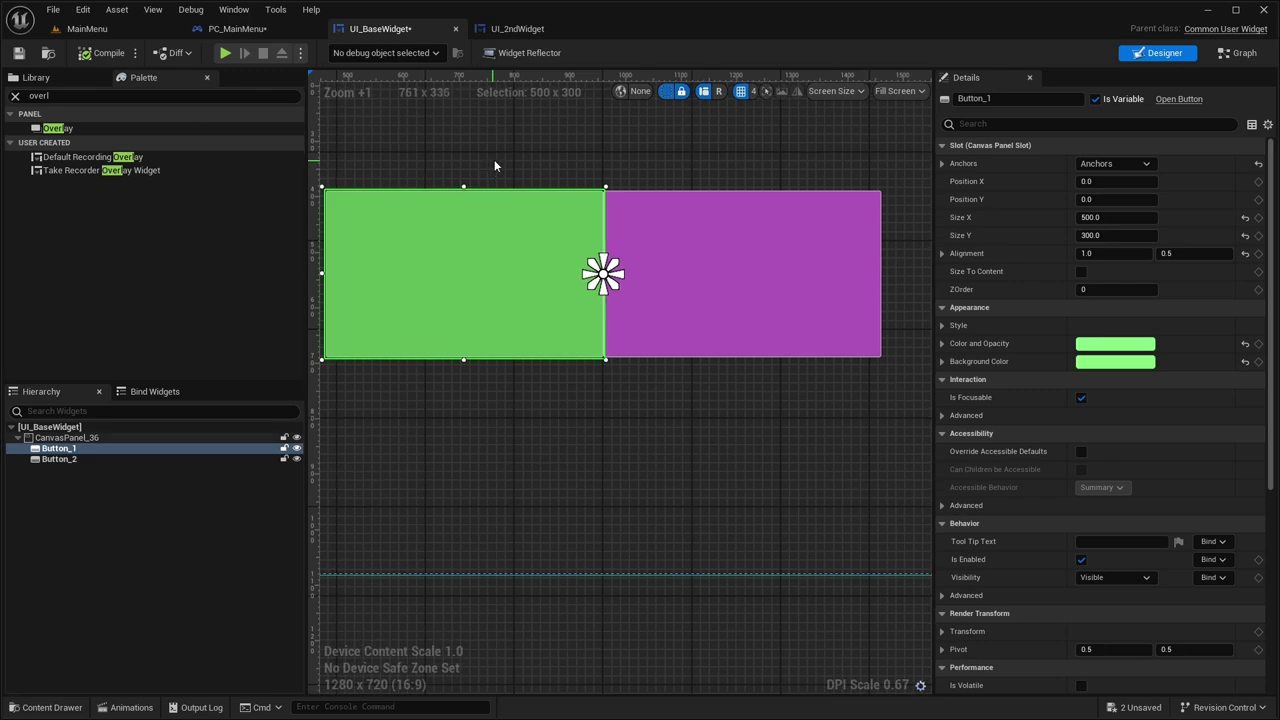
pyautogui.scroll(-1, 505, 158)
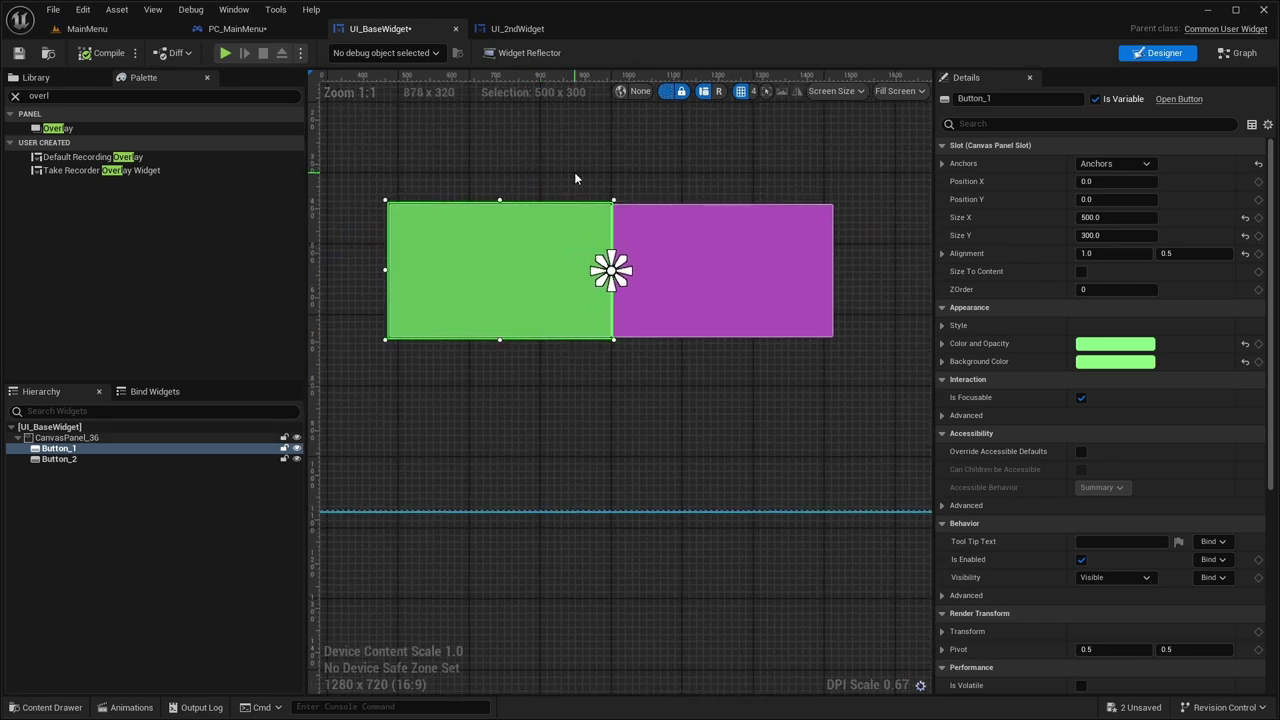
# Examine the On Clicked logic that prints the ZOrder of Button_1 and Button_2 in UI_BaseWidget's event graph
pyautogui.click(1240, 53)
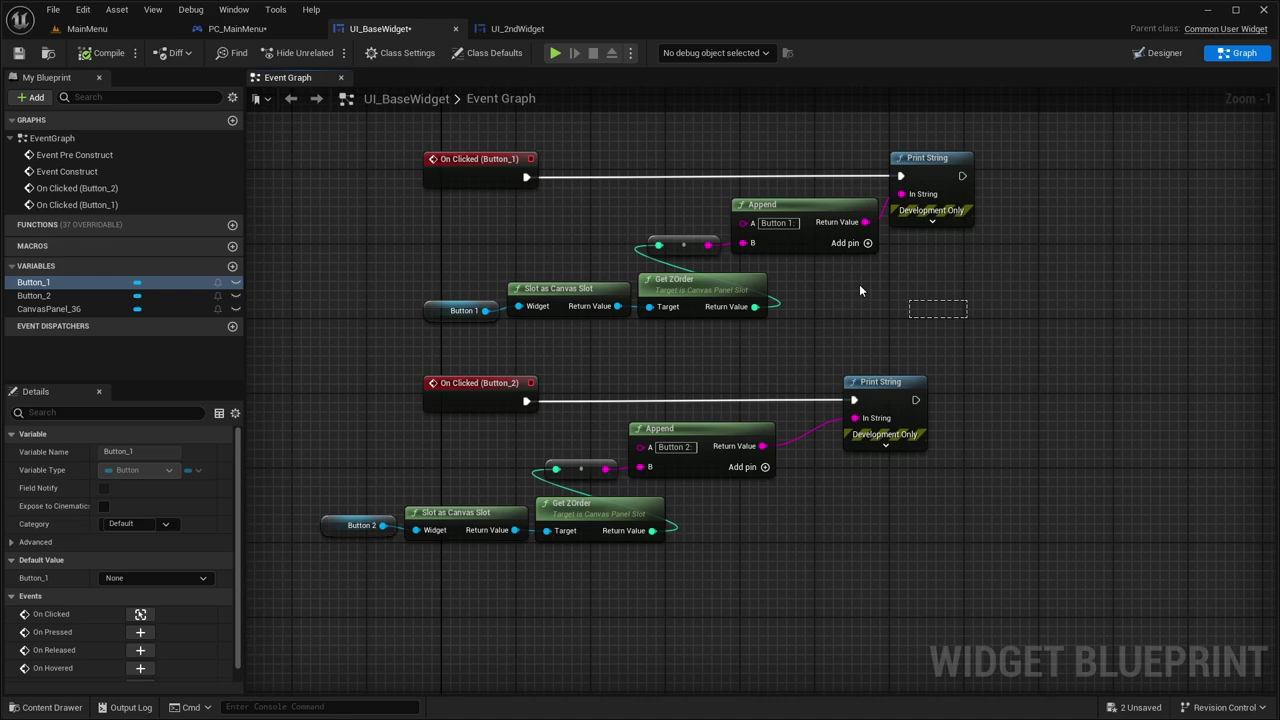
pyautogui.moveTo(967, 317); pyautogui.dragTo(380, 204)
pyautogui.moveTo(663, 207); pyautogui.dragTo(671, 175, button='right')
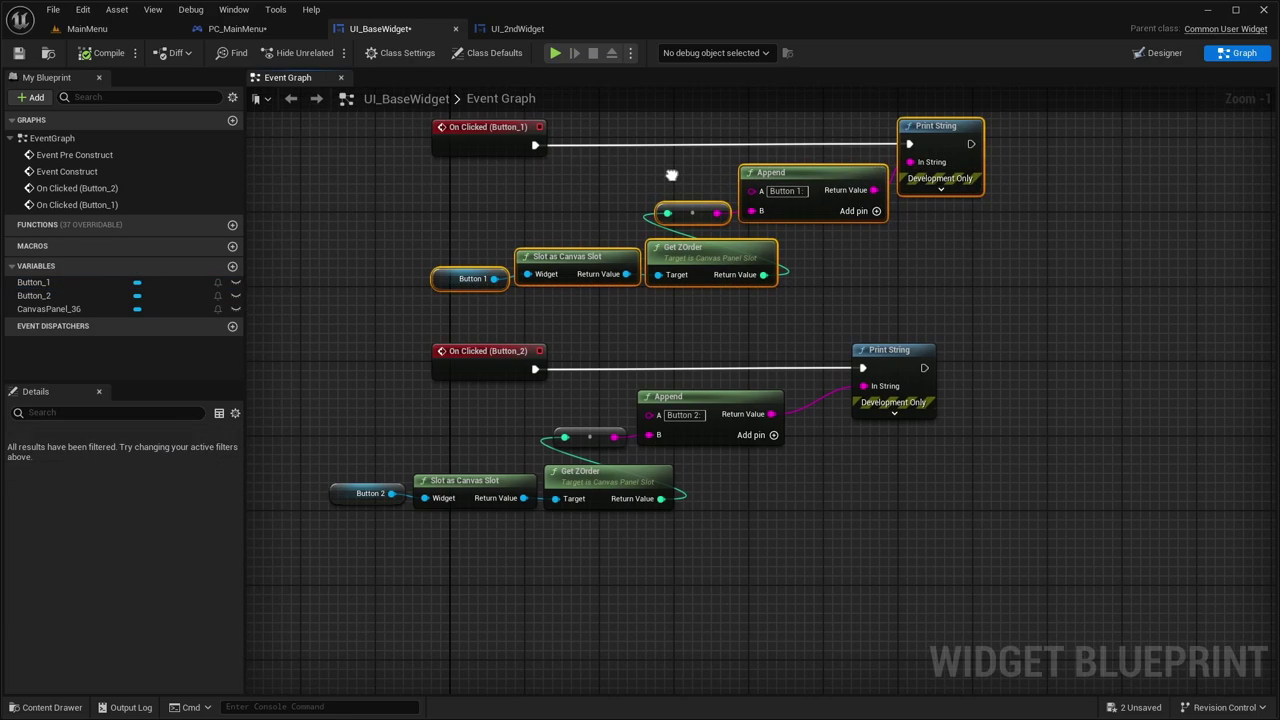
pyautogui.moveTo(979, 562); pyautogui.dragTo(258, 346)
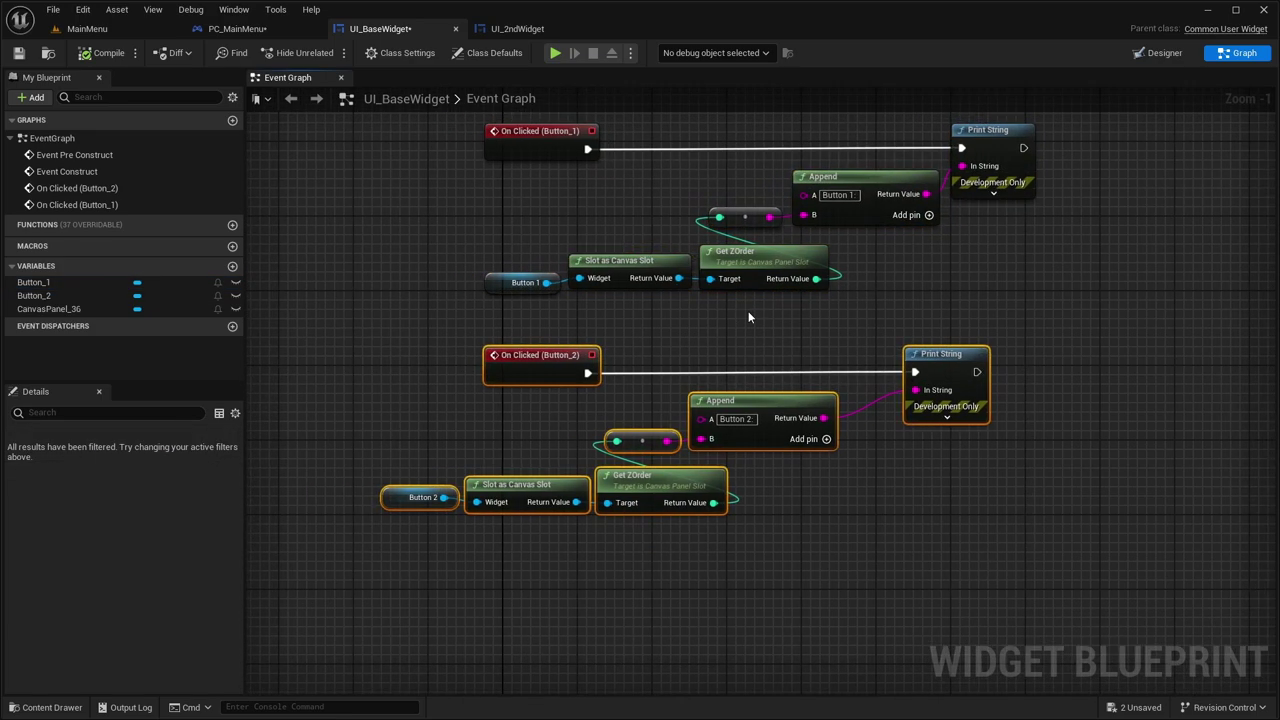
pyautogui.moveTo(748, 317); pyautogui.dragTo(713, 317, button='right')
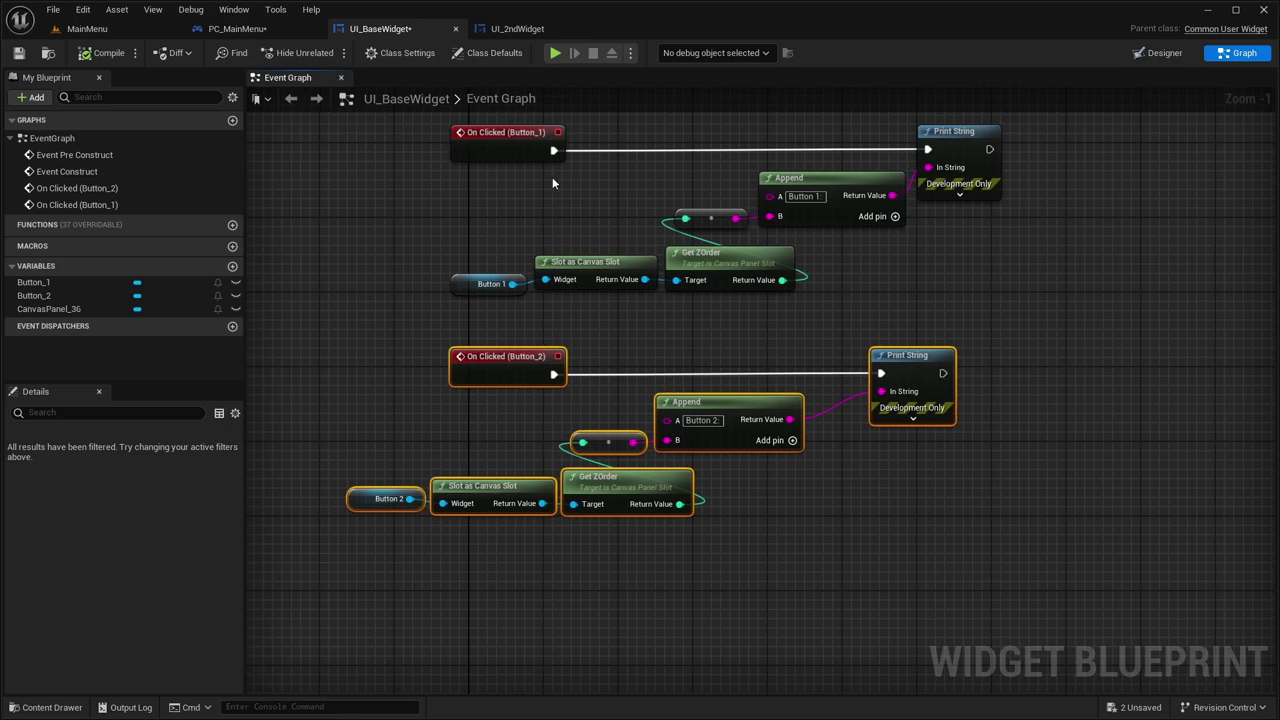
# Switch to UI_2ndWidget's event graph and examine the On Clicked logic of Button_4 and Button_3
pyautogui.click(506, 35)
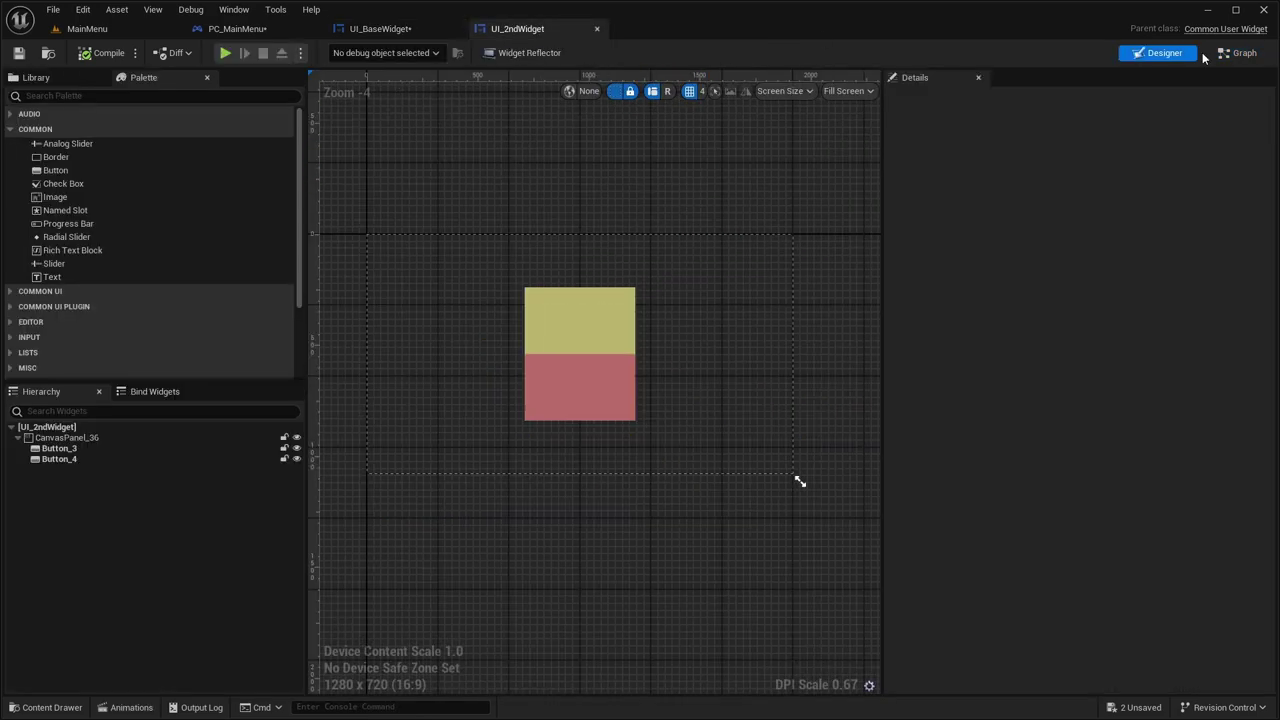
pyautogui.click(1237, 52)
pyautogui.scroll(-2, 757, 384)
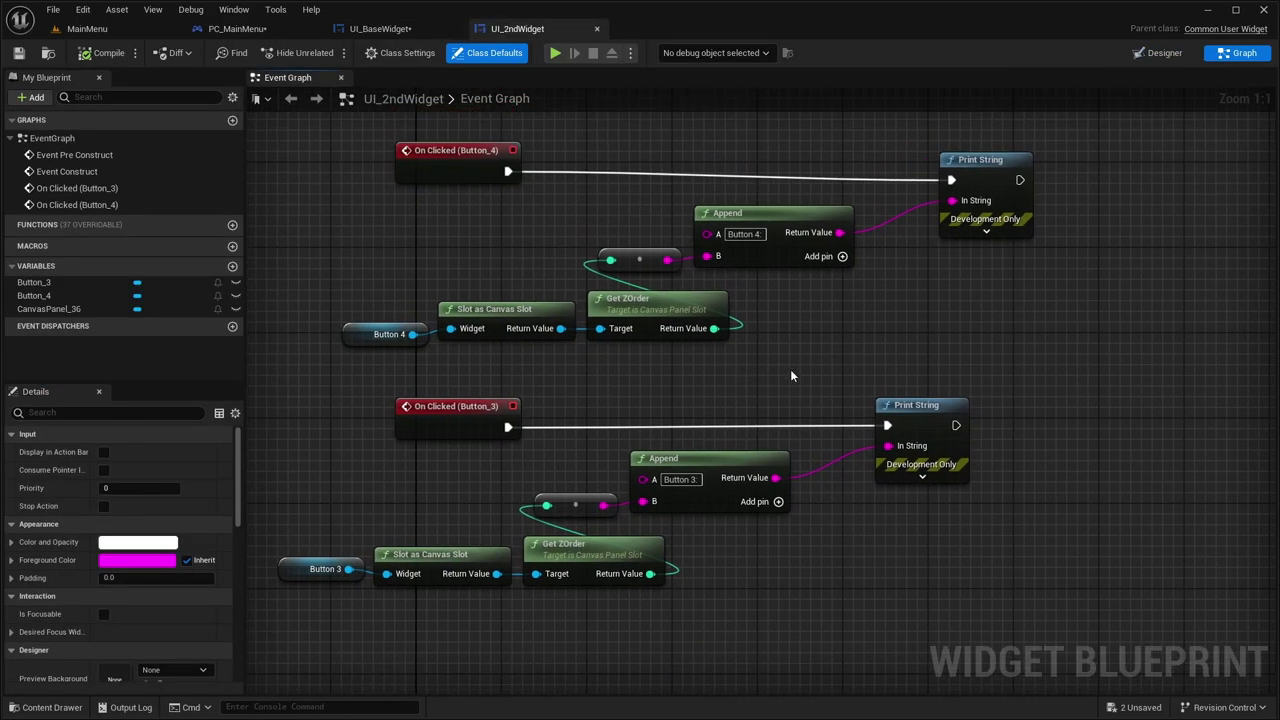
pyautogui.moveTo(790, 375); pyautogui.dragTo(357, 243)
pyautogui.moveTo(729, 385); pyautogui.dragTo(700, 274, button='right')
# Move the whole On Clicked (Button_3) node group above the Button_4 node group
pyautogui.moveTo(900, 300); pyautogui.dragTo(360, 490)
pyautogui.scroll(-2, 414, 302)
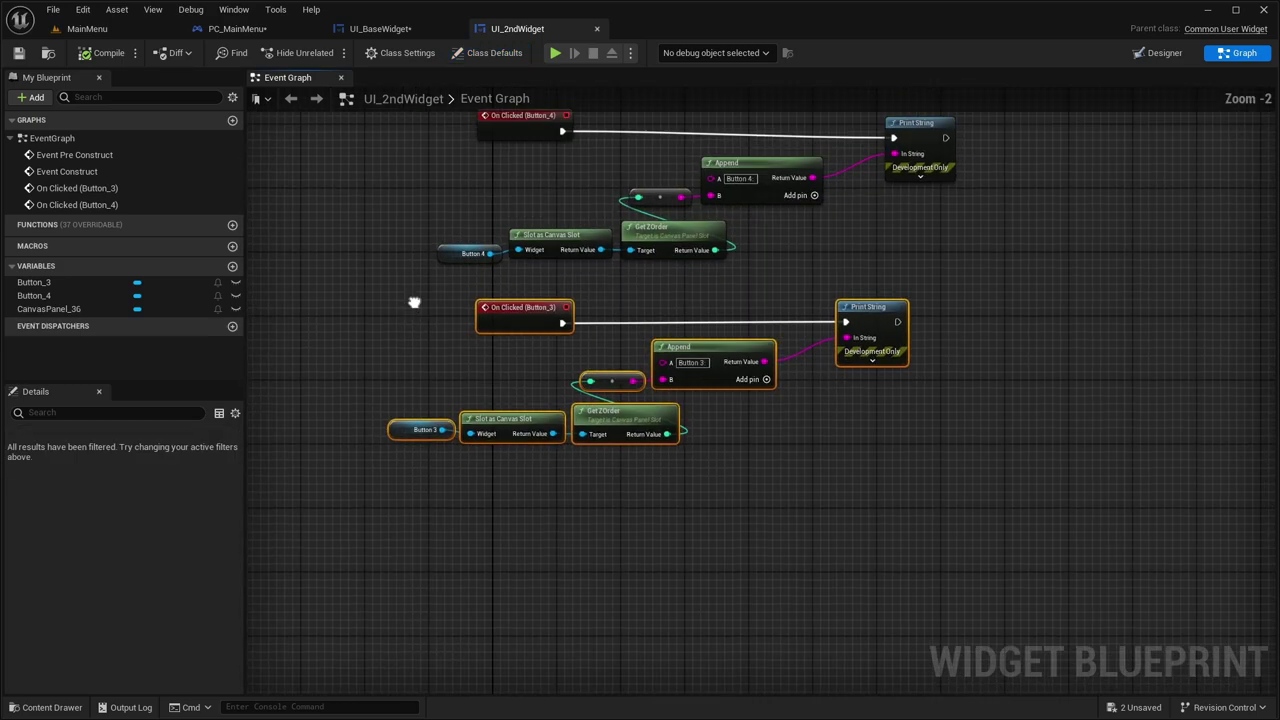
pyautogui.moveTo(414, 302); pyautogui.dragTo(447, 434, button='right')
pyautogui.moveTo(540, 451); pyautogui.dragTo(616, 115)
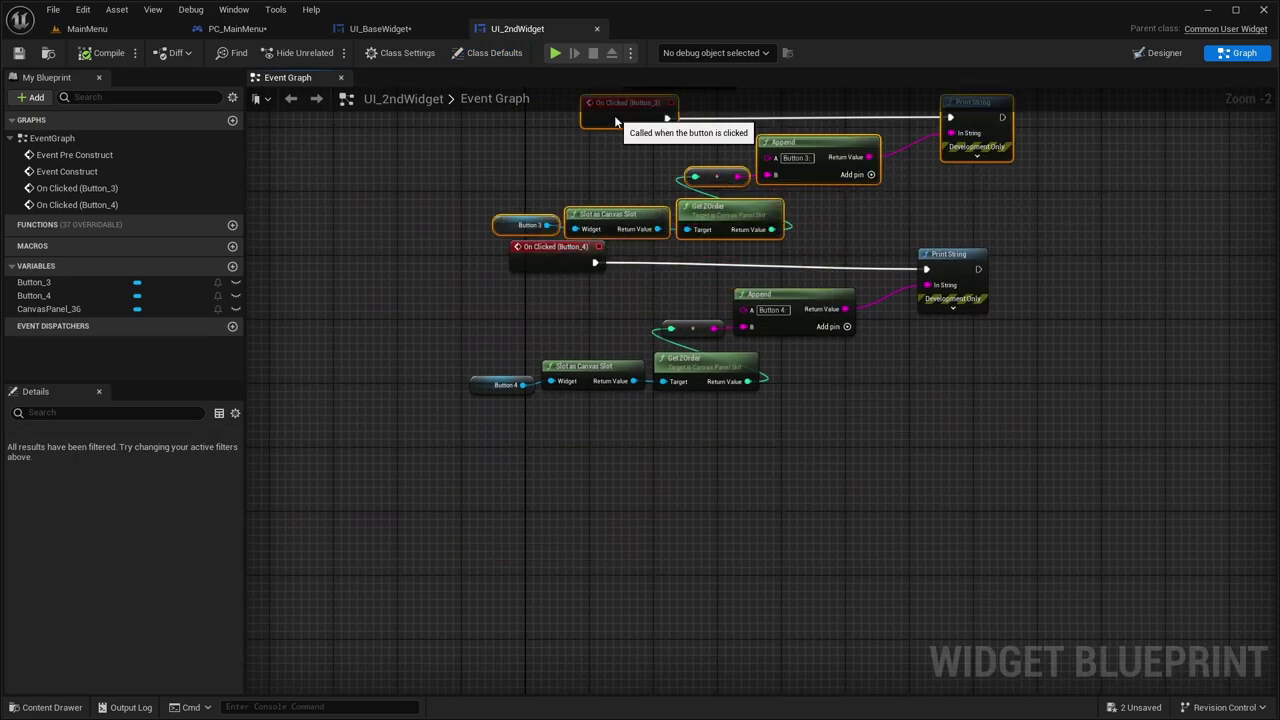
pyautogui.moveTo(616, 115); pyautogui.dragTo(613, 180, button='right')
# Space out the two node groups by lowering the Button_4 nodes and shifting the Button_3 nodes into line above them
pyautogui.moveTo(975, 516); pyautogui.dragTo(545, 395)
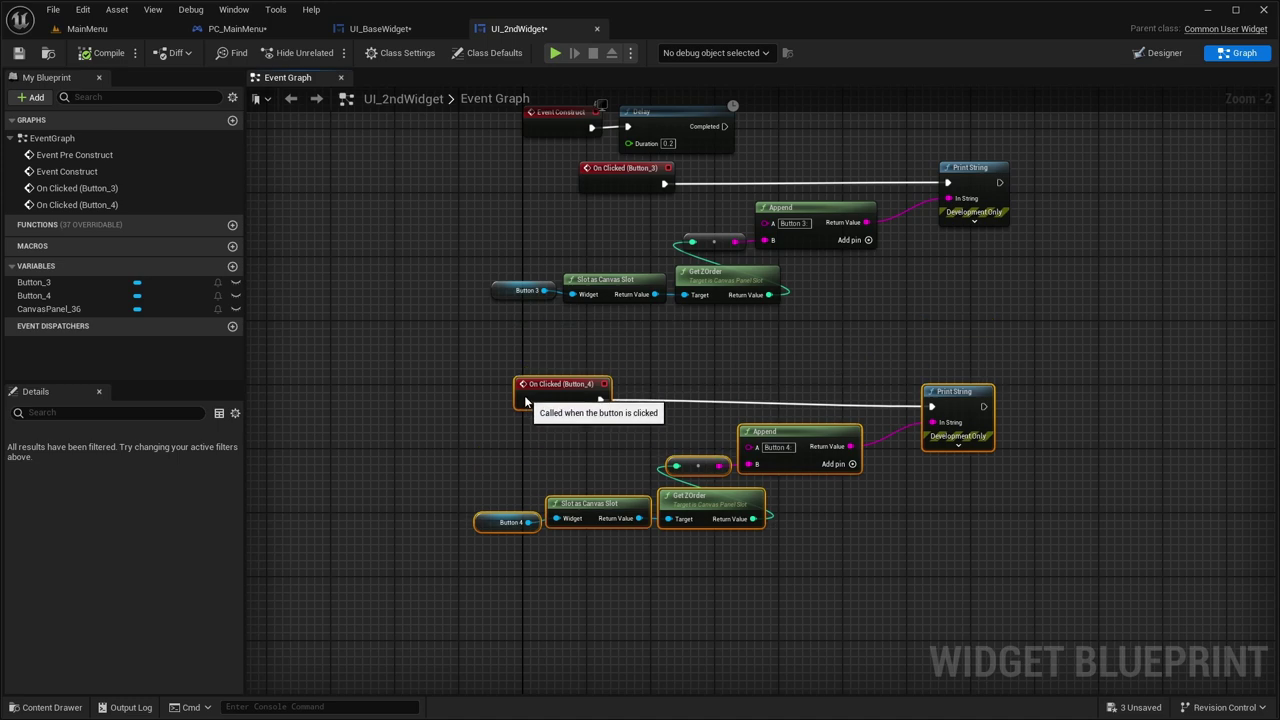
pyautogui.click(1012, 326)
pyautogui.moveTo(993, 326); pyautogui.dragTo(433, 167)
pyautogui.moveTo(614, 178); pyautogui.dragTo(558, 210)
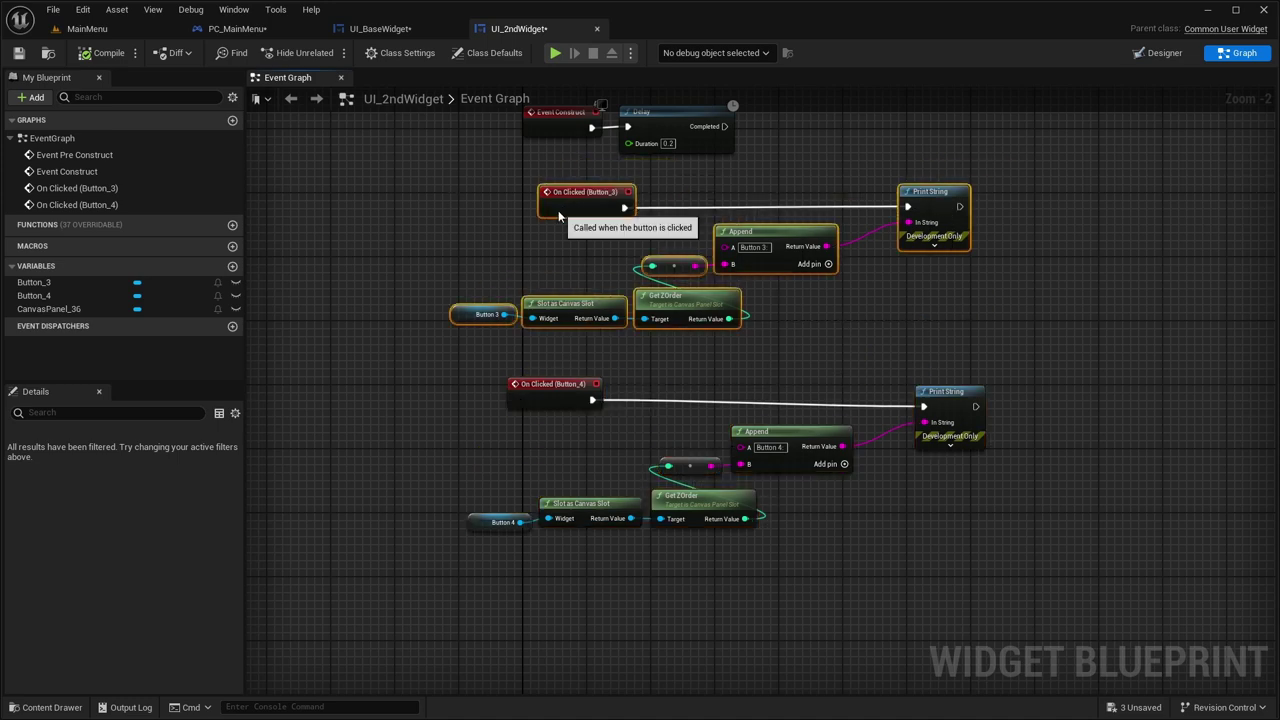
pyautogui.click(476, 216)
# Save UI_2ndWidget and return to its designer view
pyautogui.moveTo(544, 145); pyautogui.dragTo(544, 100, button='right')
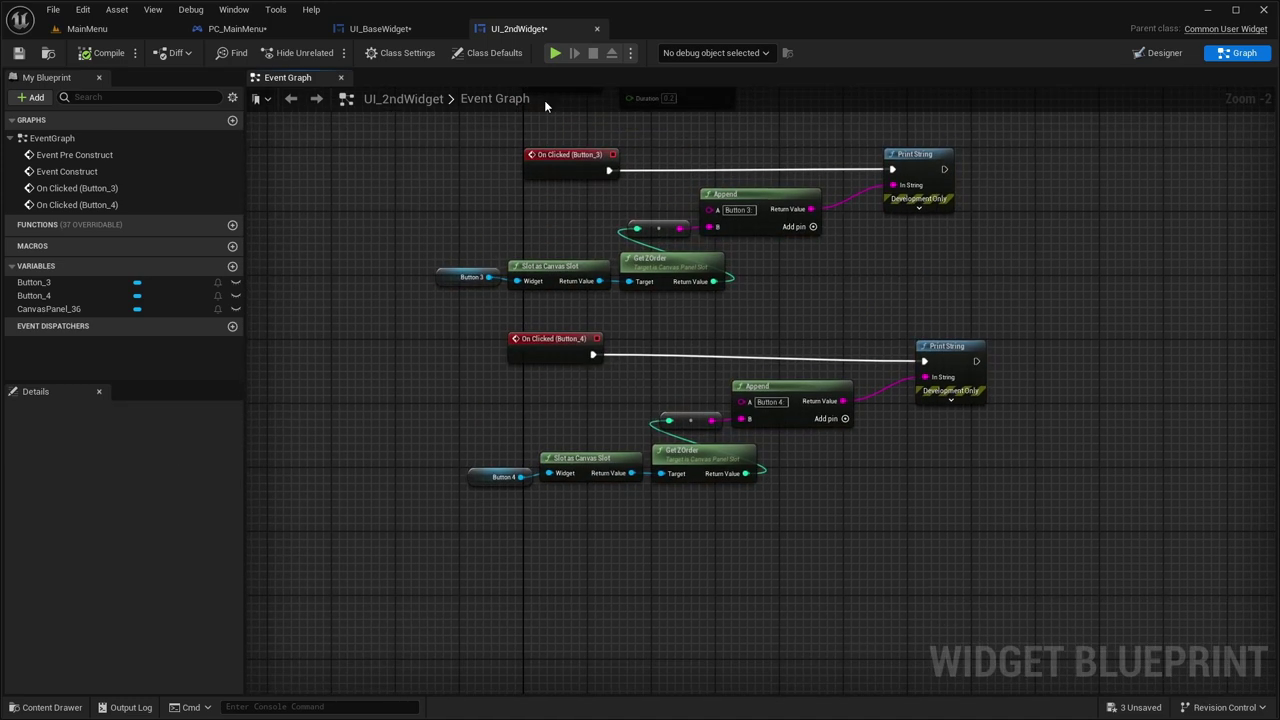
pyautogui.click(18, 53)
pyautogui.click(1158, 52)
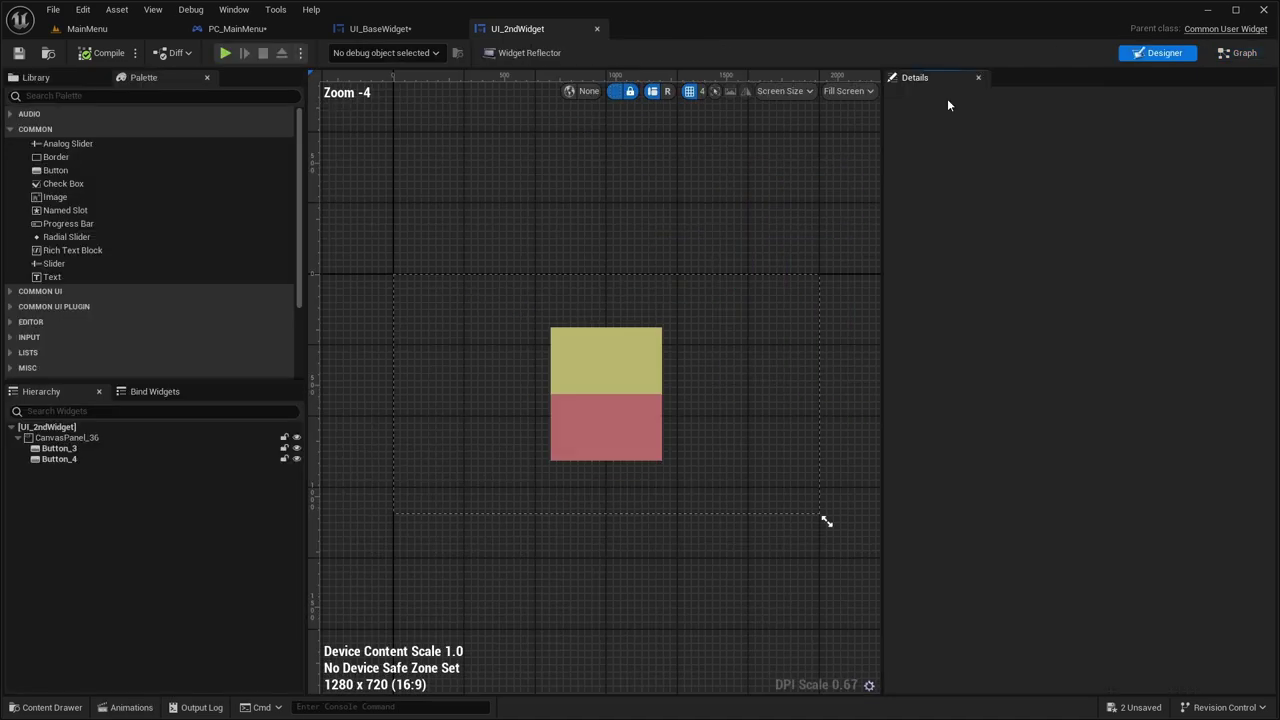